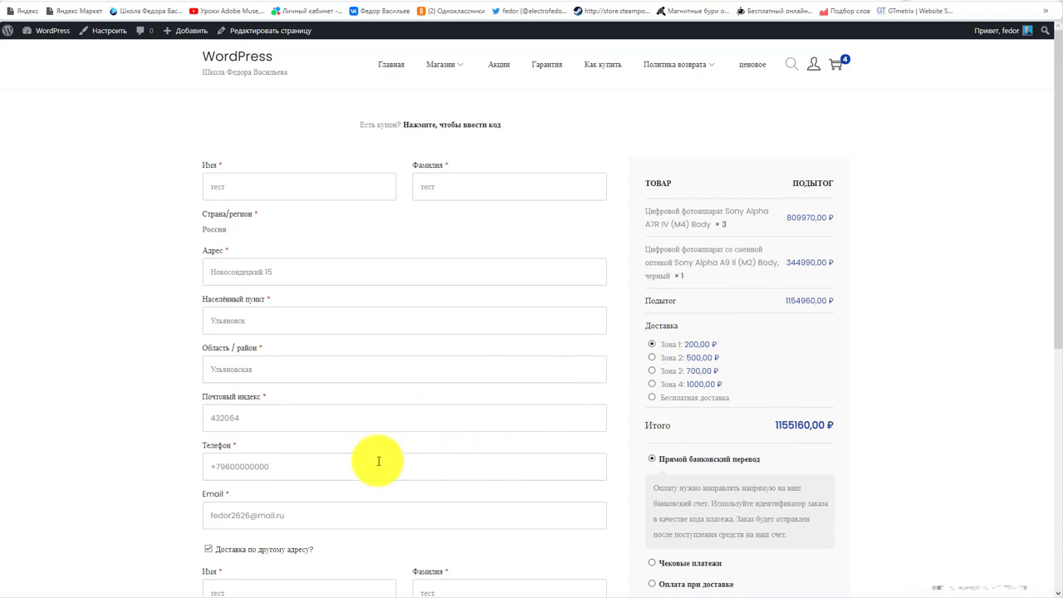
Examine the standard WooCommerce checkout page, including its billing and delivery fields, order summary and payment options
scroll(357, 244, "down", 5)
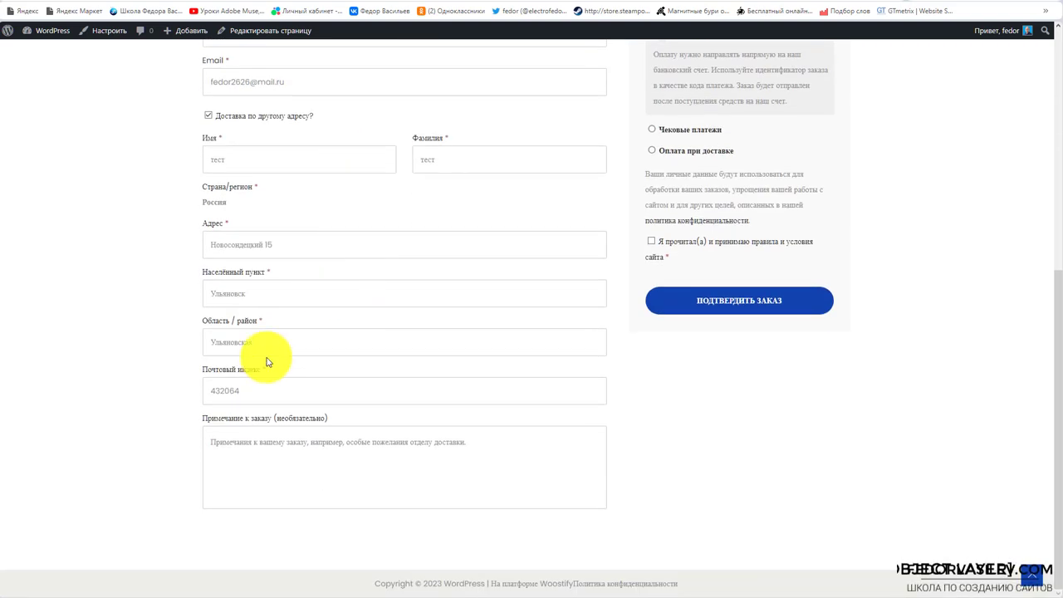
scroll(467, 349, "up", 5)
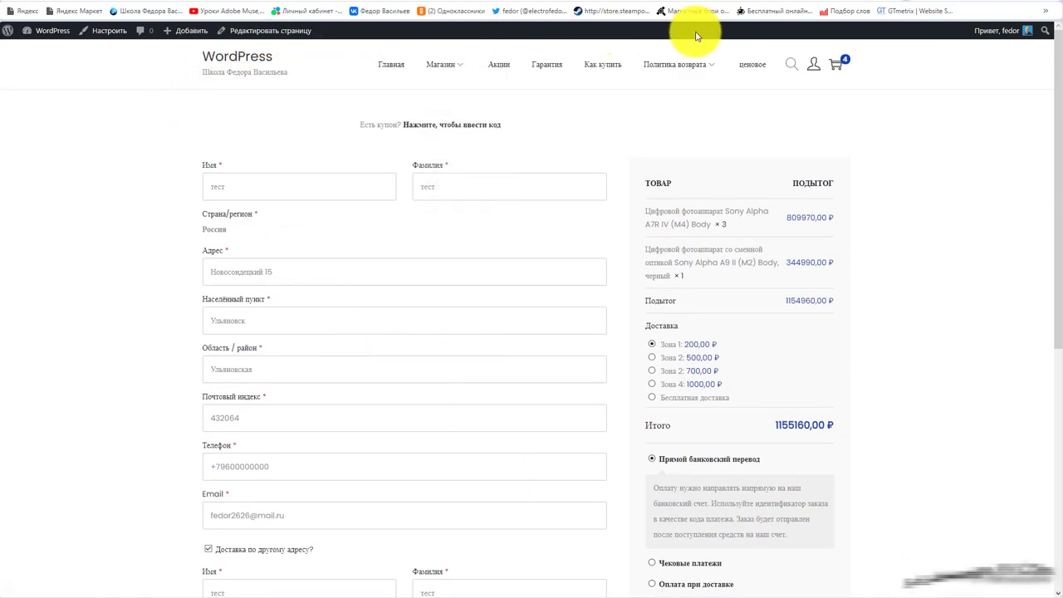
scroll(214, 249, "down", 2)
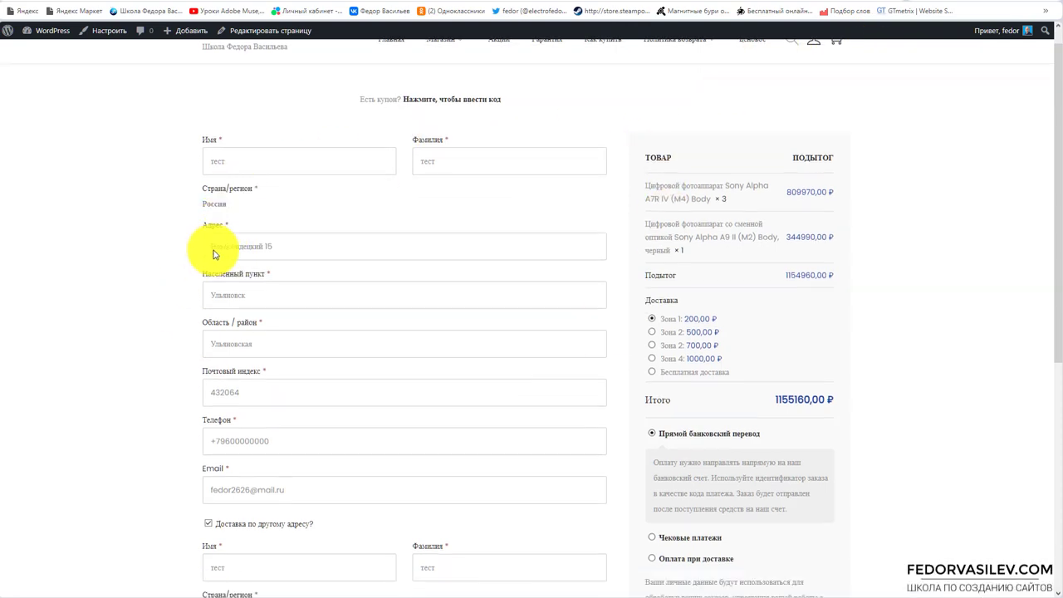
scroll(292, 273, "down", 3)
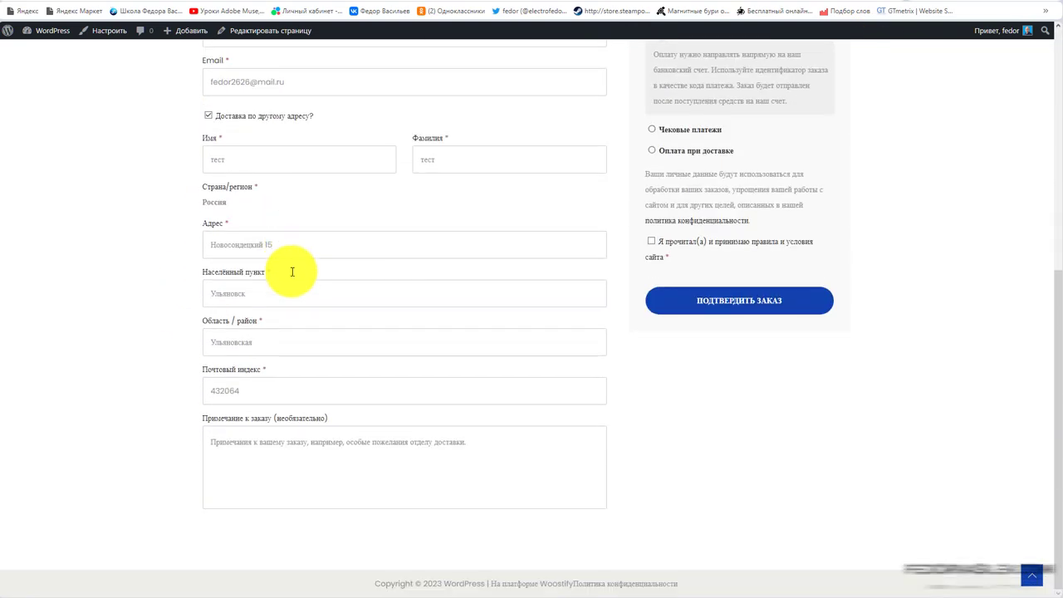
left_click_drag(347, 576, 455, 582)
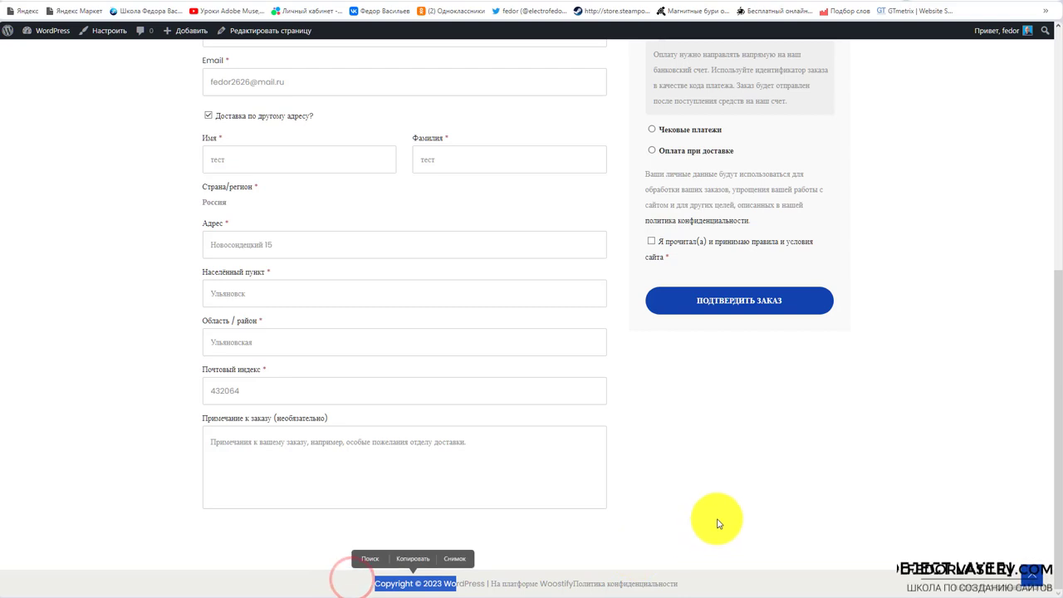
scroll(720, 519, "up", 2)
scroll(719, 522, "up", 3)
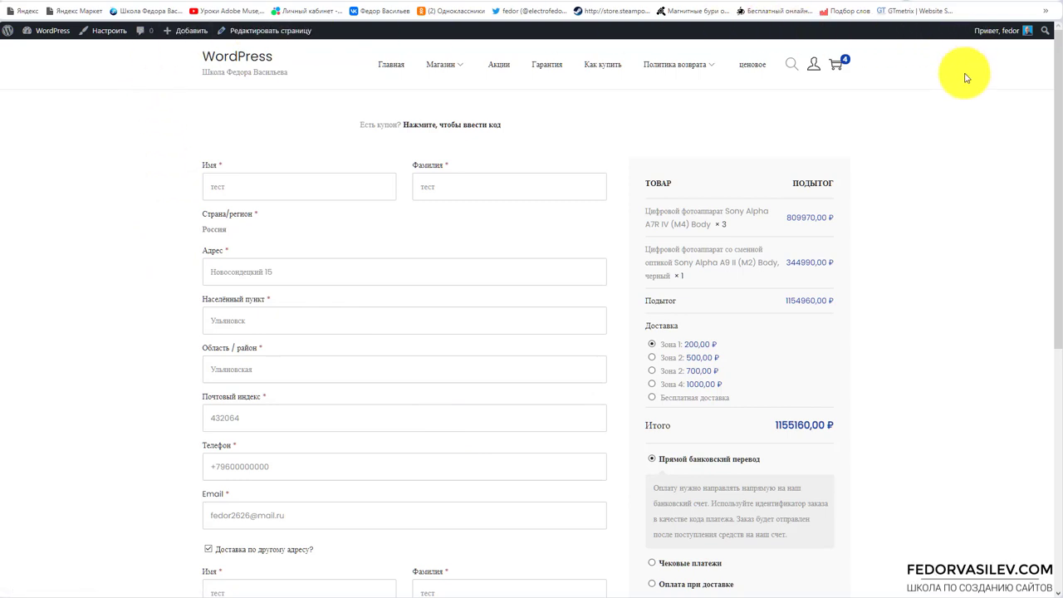
scroll(277, 517, "down", 5)
scroll(290, 527, "up", 5)
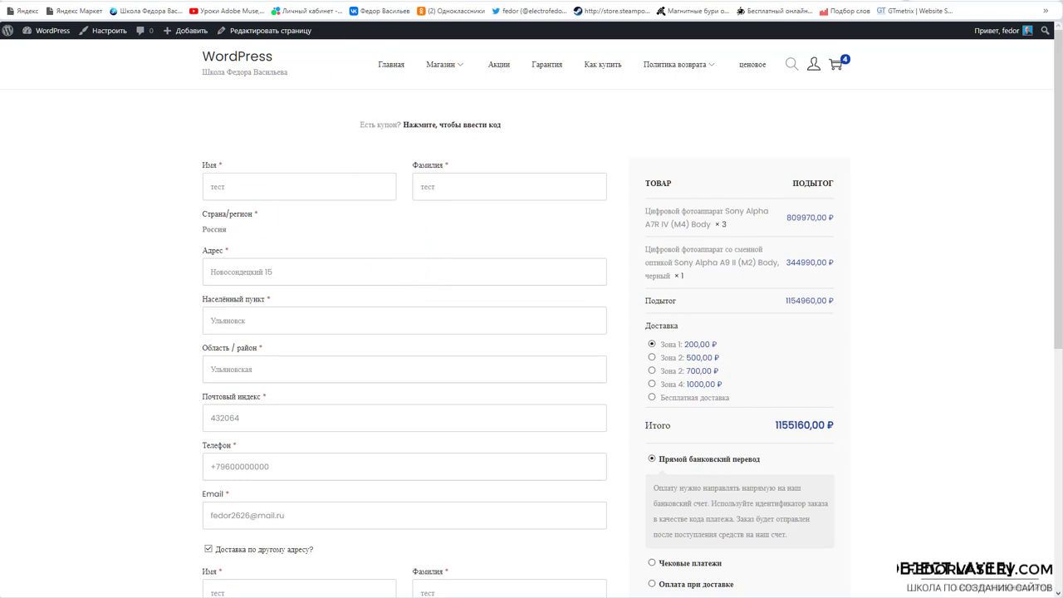
scroll(224, 191, "down", 5)
scroll(280, 413, "up", 5)
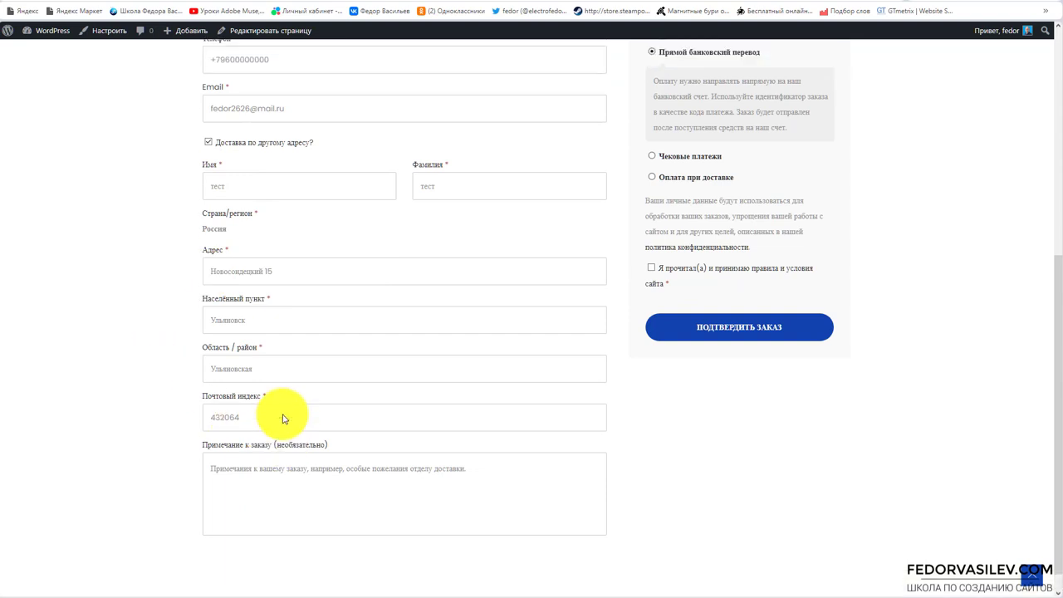
scroll(333, 363, "down", 5)
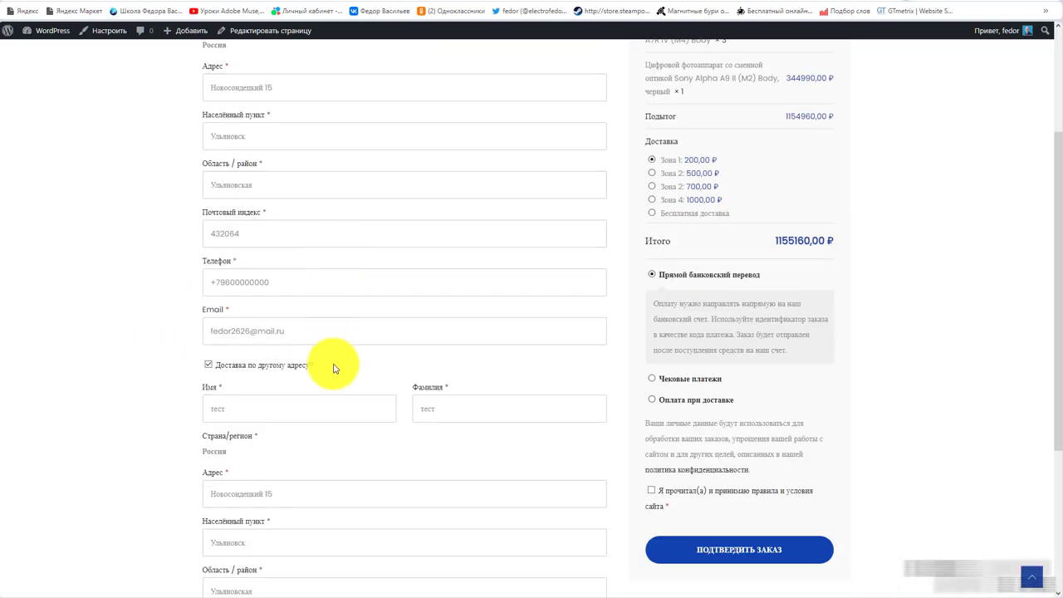
scroll(290, 469, "down", 1)
scroll(290, 456, "up", 5)
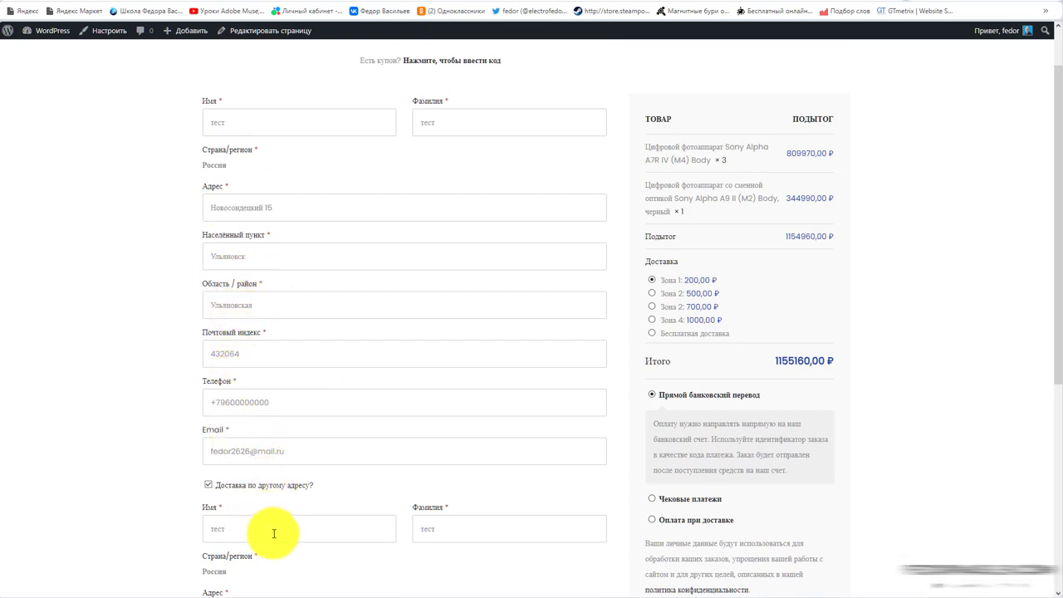
scroll(317, 405, "down", 1)
scroll(317, 405, "down", 5)
scroll(327, 491, "up", 6)
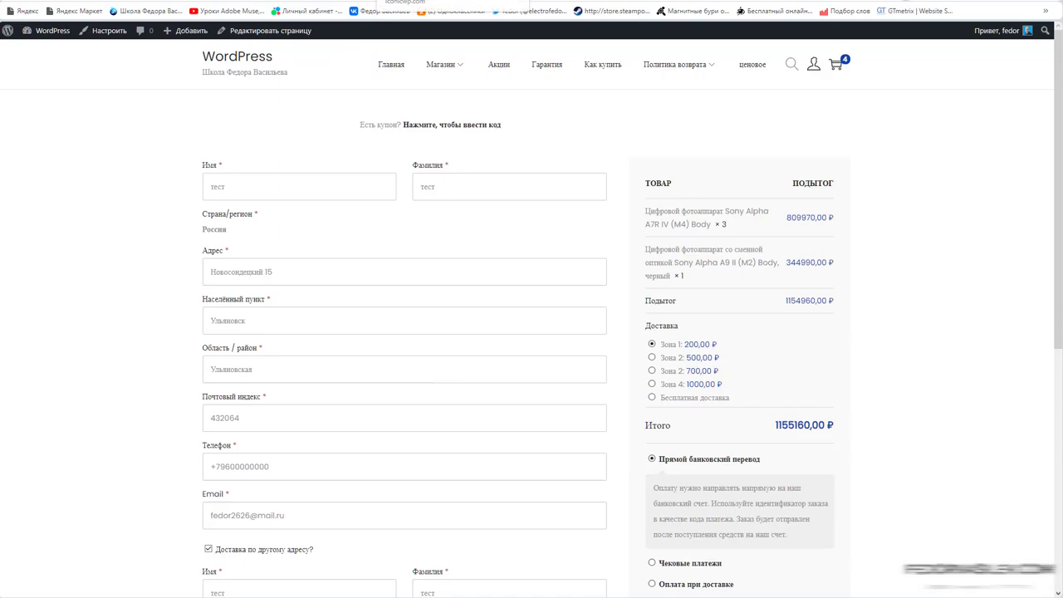
Switch to the Iconic website and view the Flux Checkout for WooCommerce product page
left_click(384, 11)
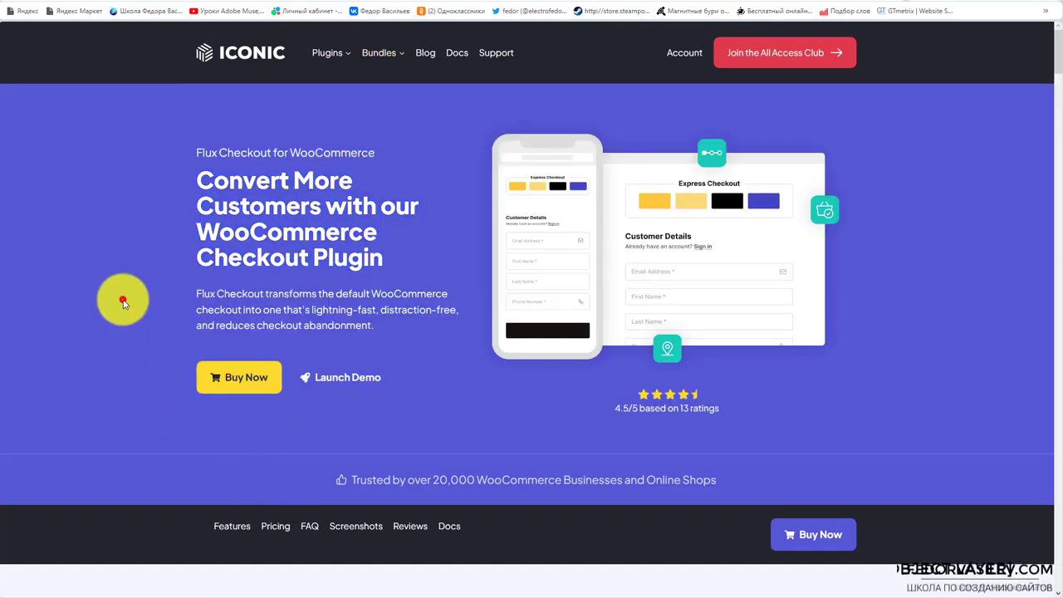
left_click(122, 299)
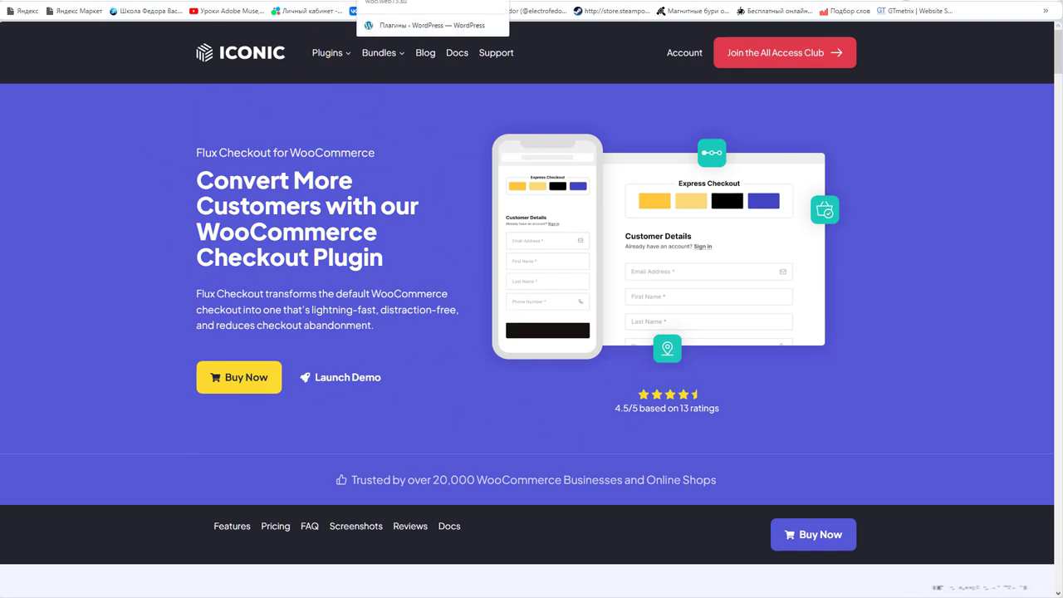
Activate the inactive Flux Checkout plugin in the WordPress admin and reload the store's checkout page
left_click(382, 0)
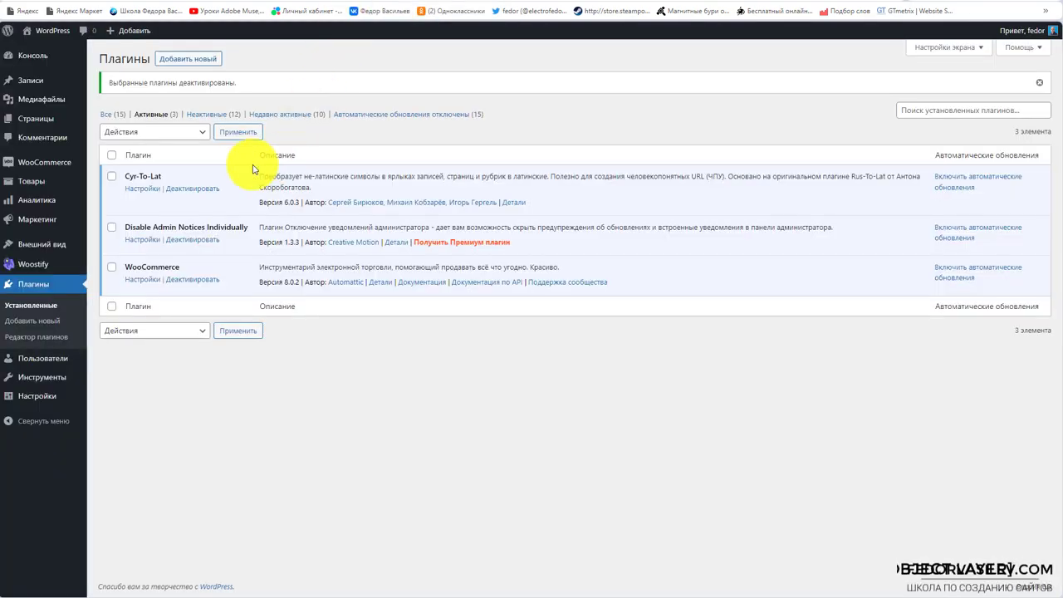
left_click(204, 115)
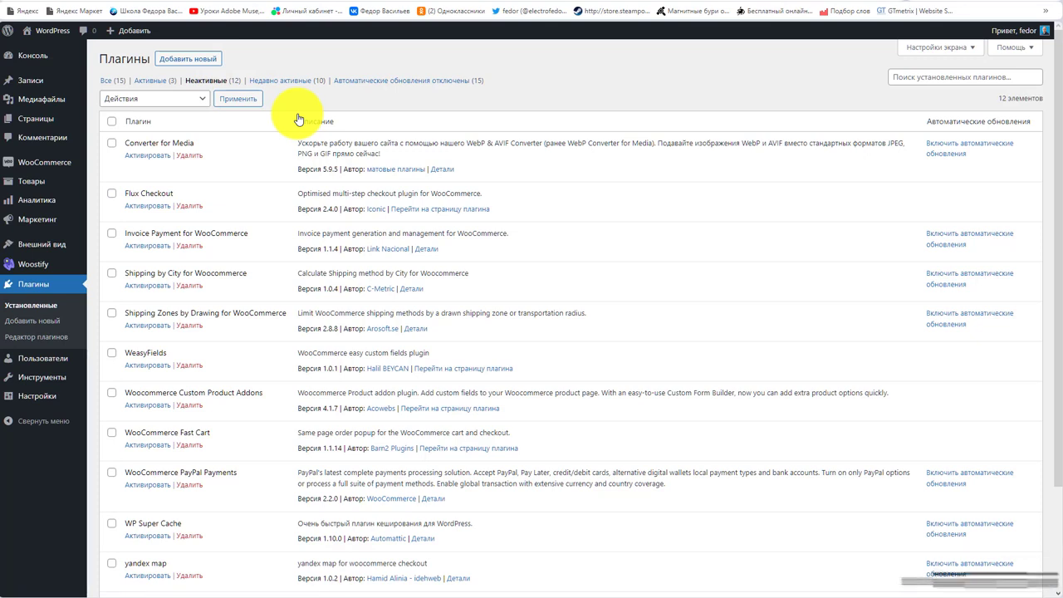
triple_click(225, 197)
left_click_drag(198, 196, 119, 197)
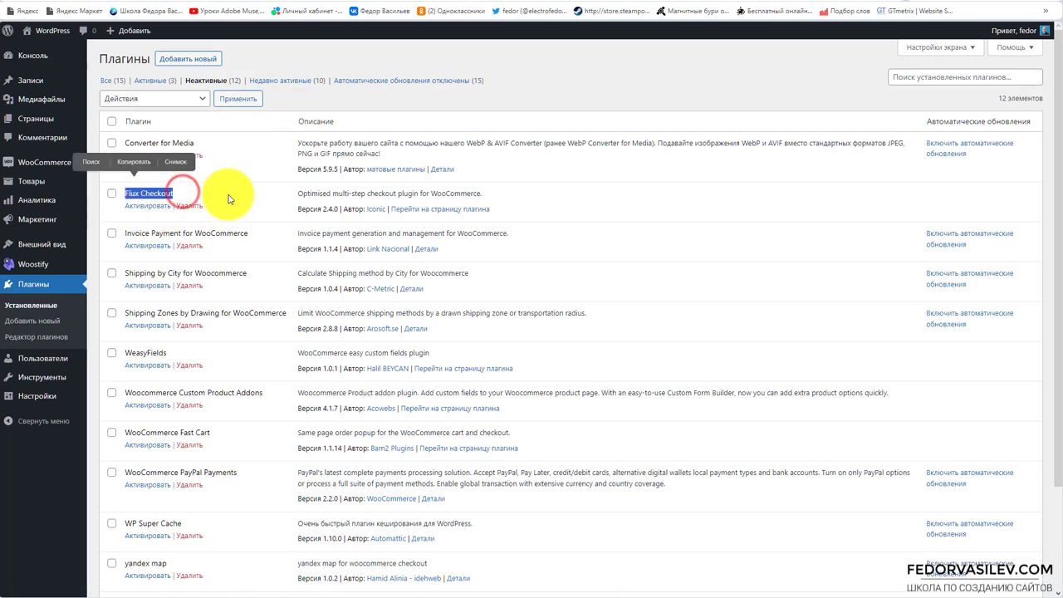
left_click(228, 197)
left_click(143, 206)
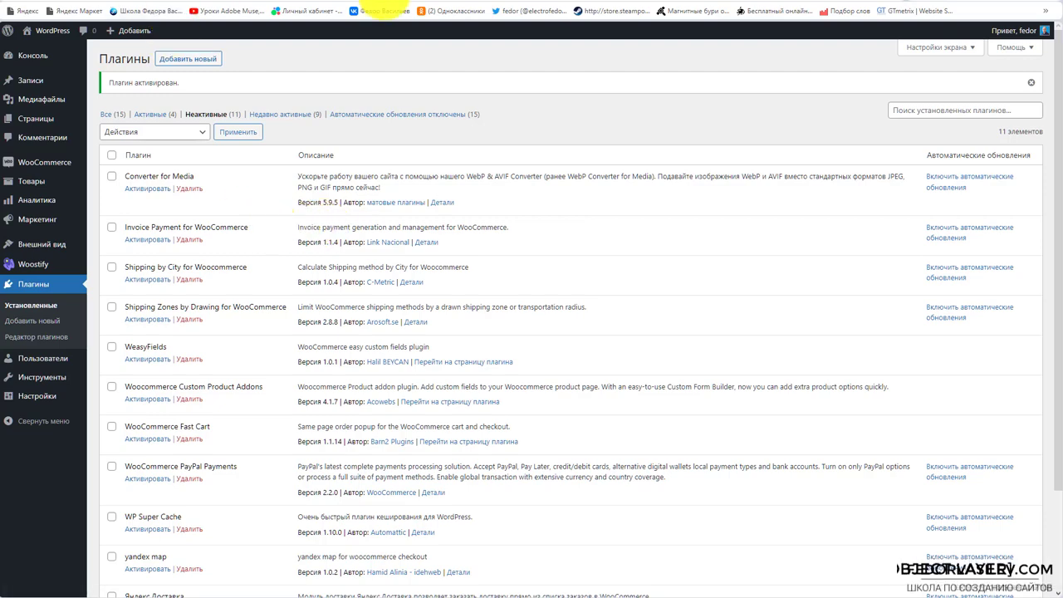
left_click(398, 2)
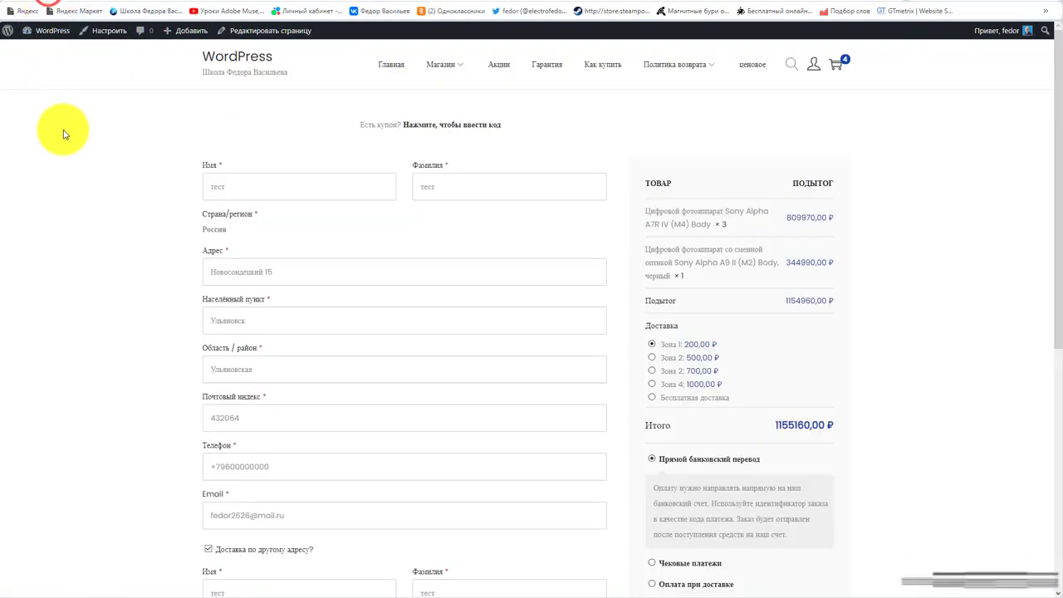
key("F5")
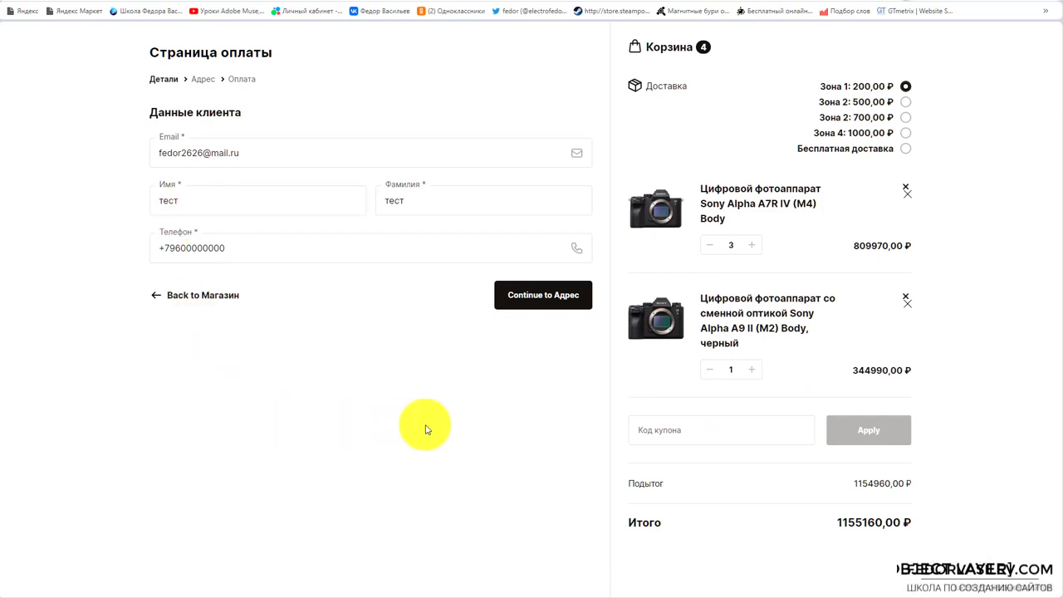
Clear the first name in the customer details to test the required-field validation
left_click(203, 202)
key("BackSpace")
key("BackSpace")
key("BackSpace")
key("BackSpace")
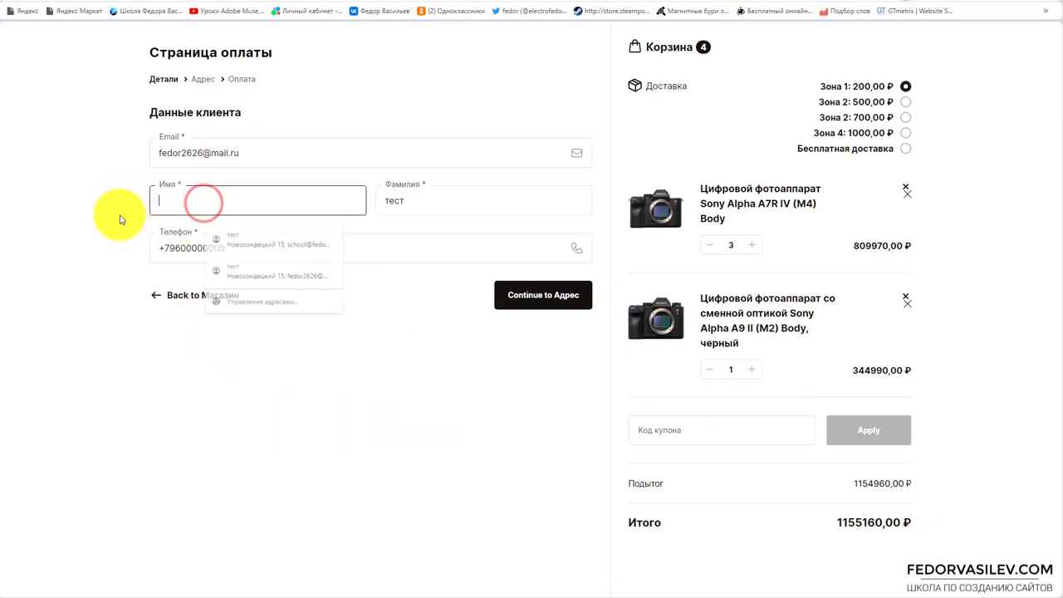
left_click(105, 207)
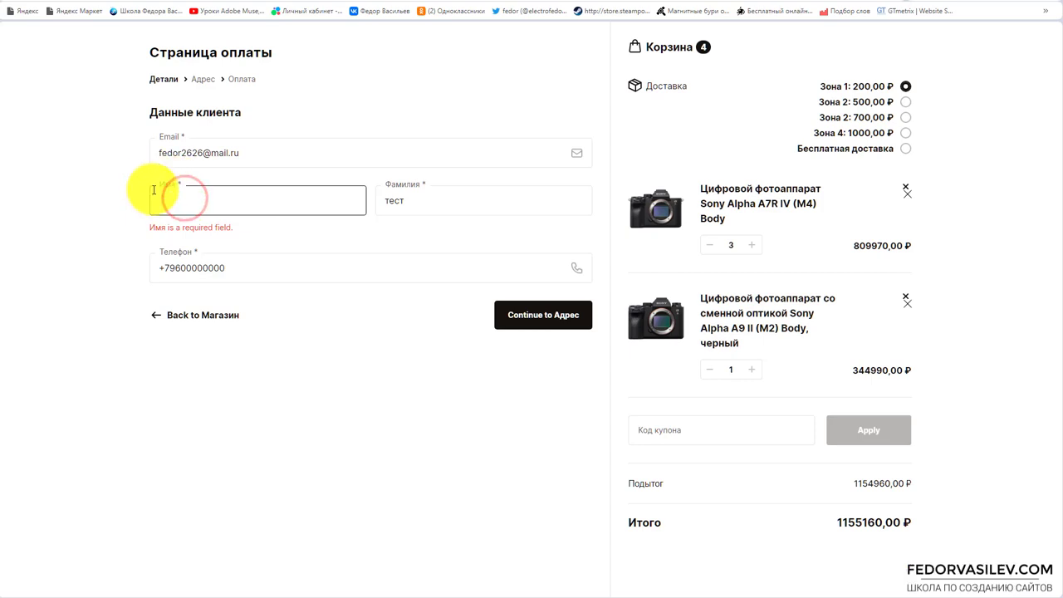
left_click(415, 204)
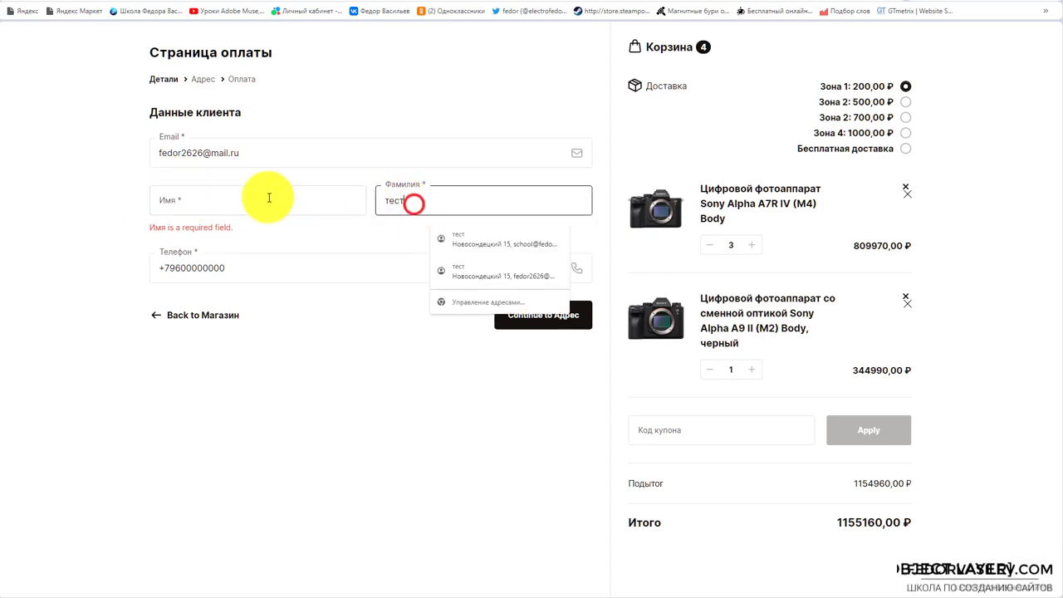
left_click(209, 151)
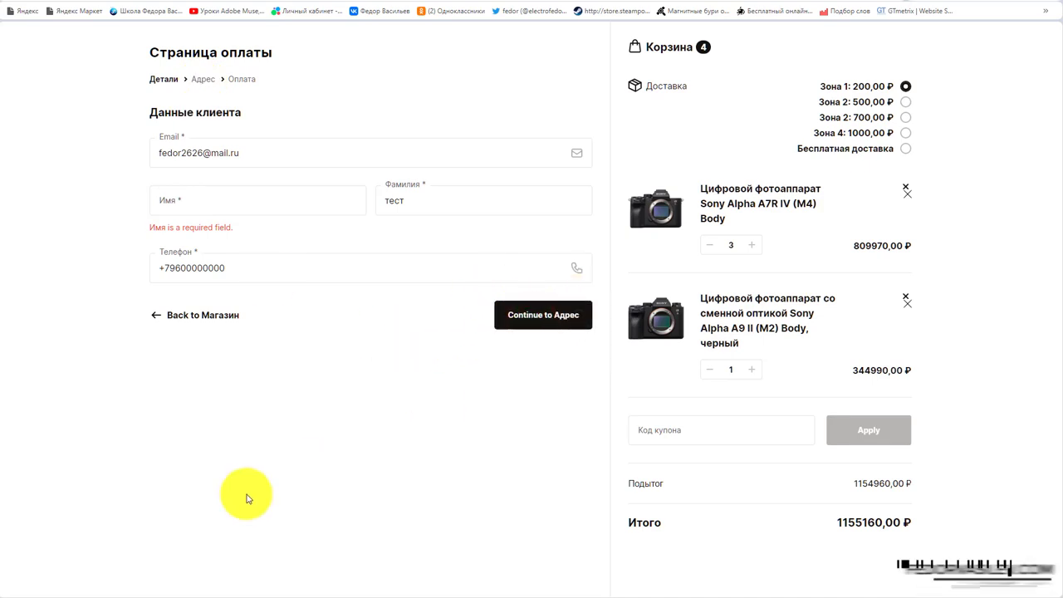
Continue to the address stage of the checkout and turn off delivery to a different address
left_click(550, 324)
scroll(253, 234, "down", 3)
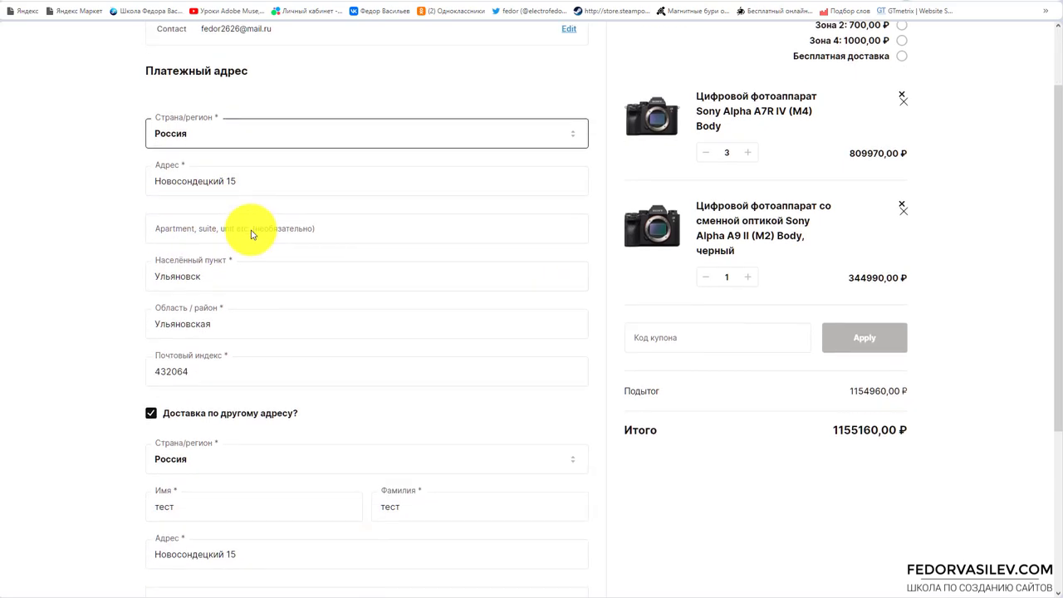
left_click(146, 230)
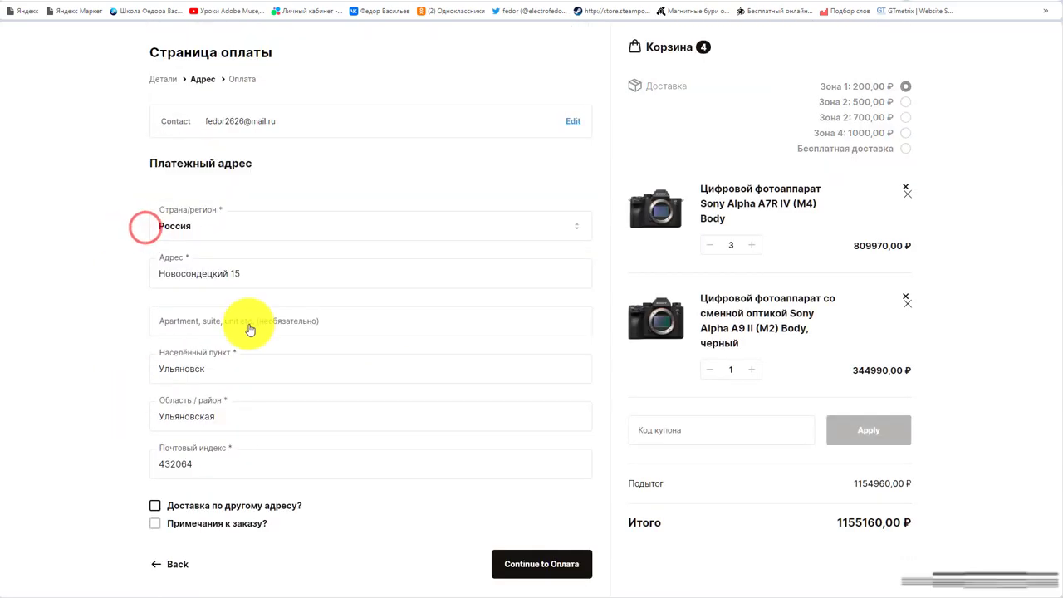
Try out the optional order notes by enabling them, entering the note field and disabling them again
left_click(155, 525)
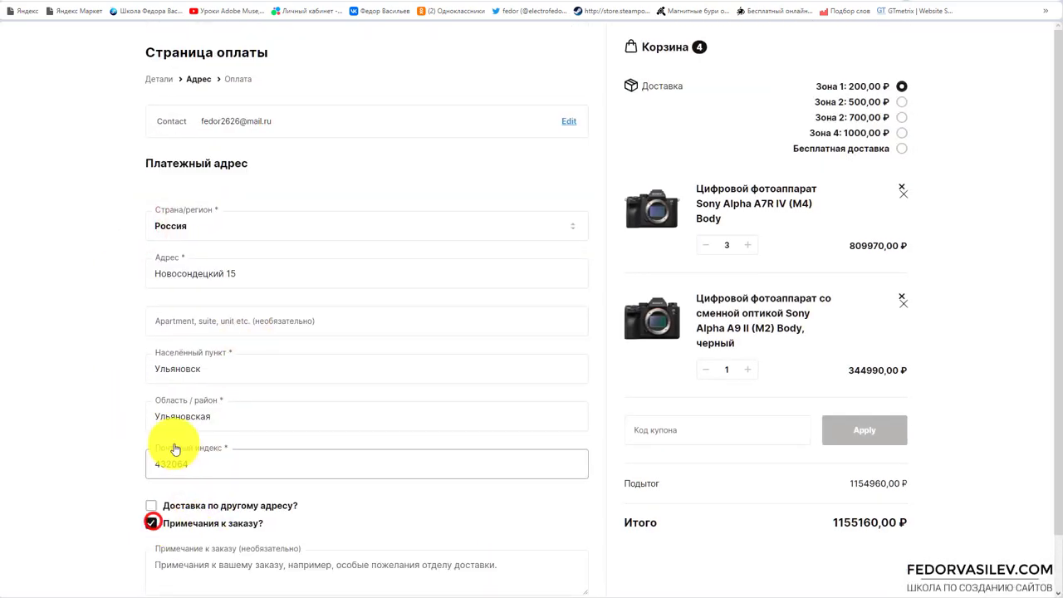
scroll(249, 465, "down", 1)
left_click(279, 512)
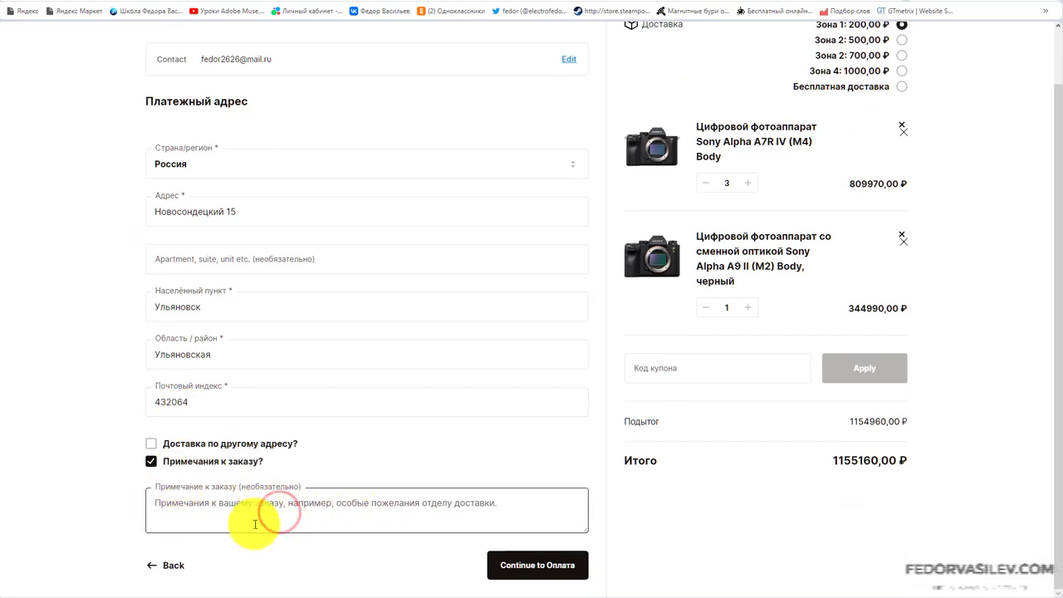
left_click(150, 461)
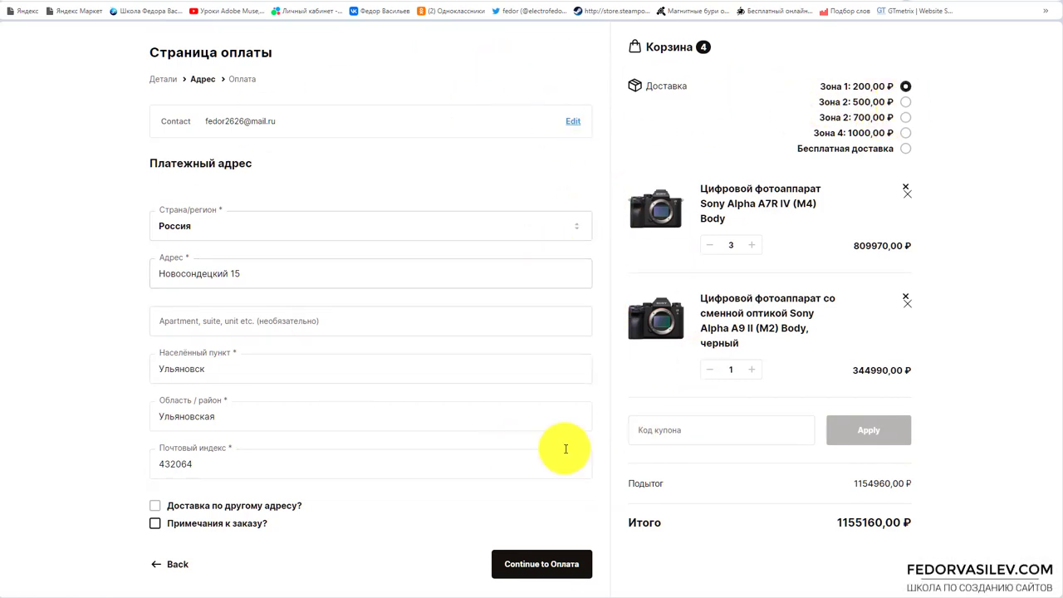
Continue to the payment stage, reopening the address for editing once before returning to payment
left_click(535, 570)
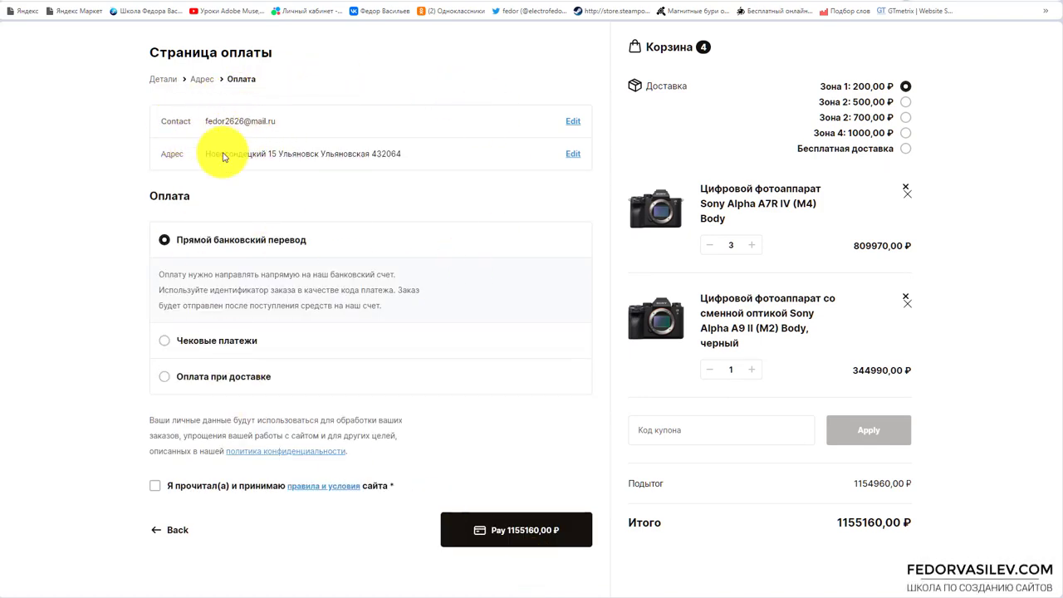
left_click(572, 158)
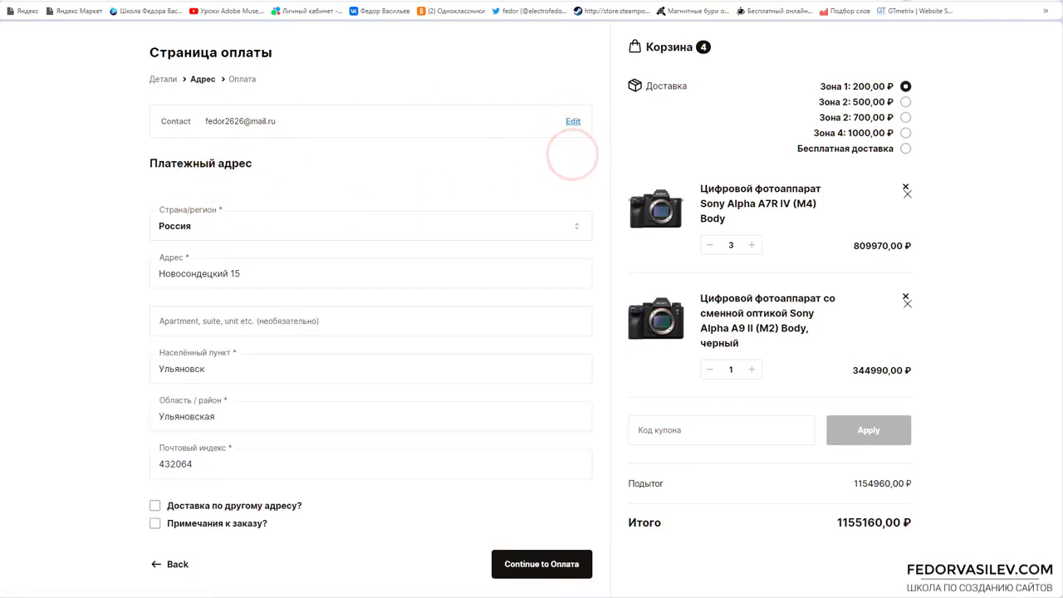
left_click(534, 567)
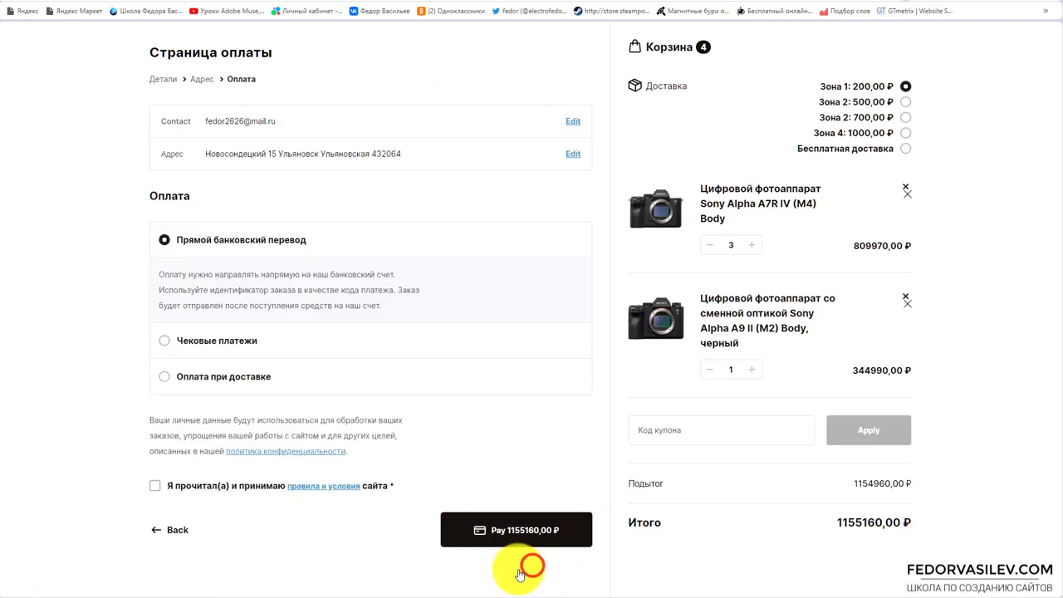
Choose direct bank transfer after trying cheque payment, then accept the site's terms and place the order
left_click(178, 353)
left_click(178, 239)
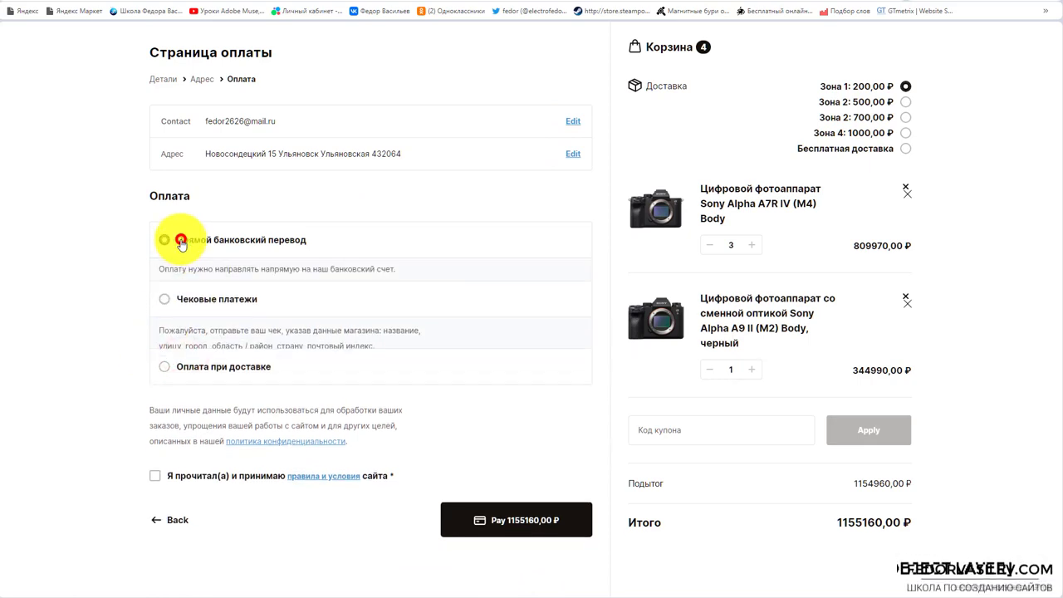
left_click(156, 488)
left_click(539, 536)
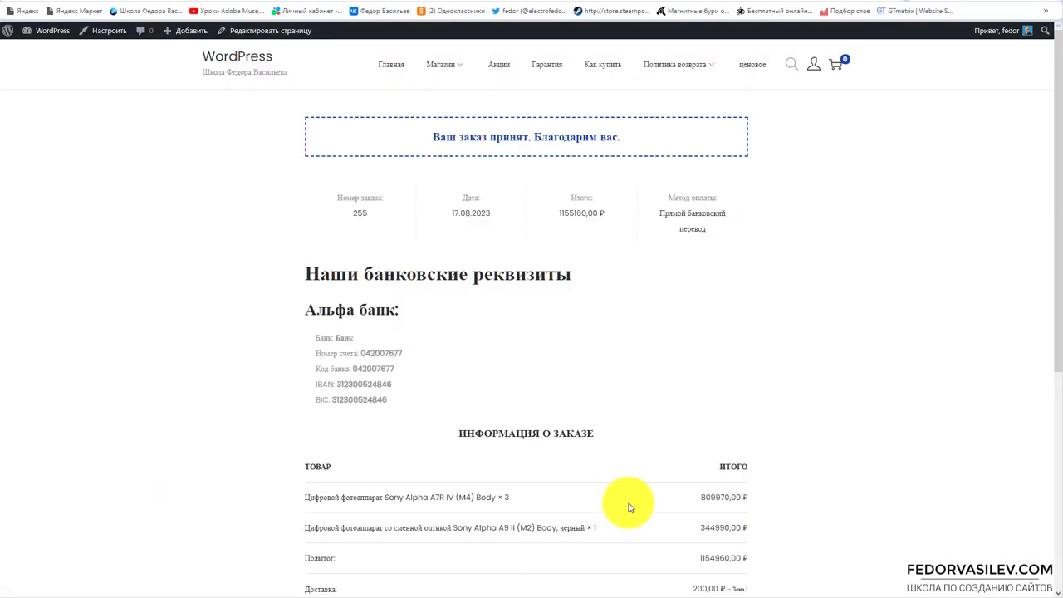
Review the order confirmation page with its bank details, ordered products, billing address and delivery address
scroll(399, 459, "down", 4)
scroll(400, 459, "up", 4)
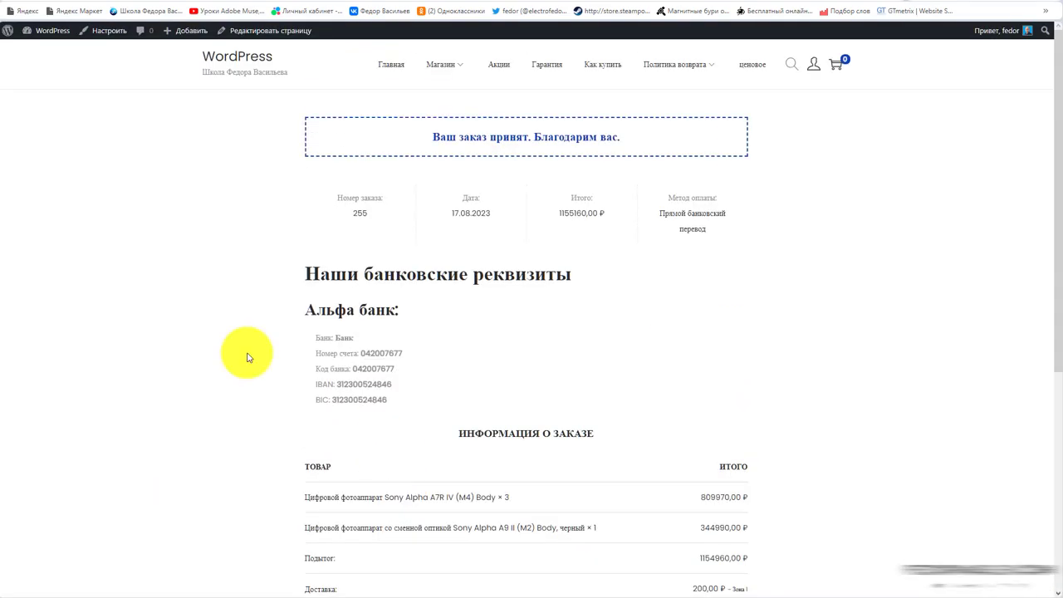
scroll(805, 290, "down", 4)
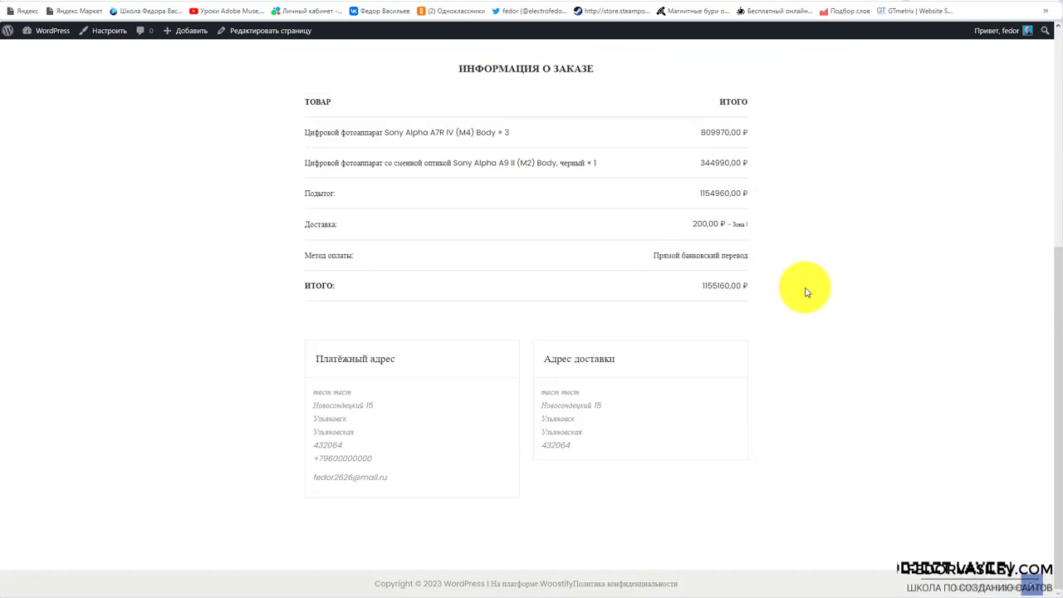
Leave the order confirmation and open the style settings of Flux Checkout in the site administration
scroll(657, 373, "up", 4)
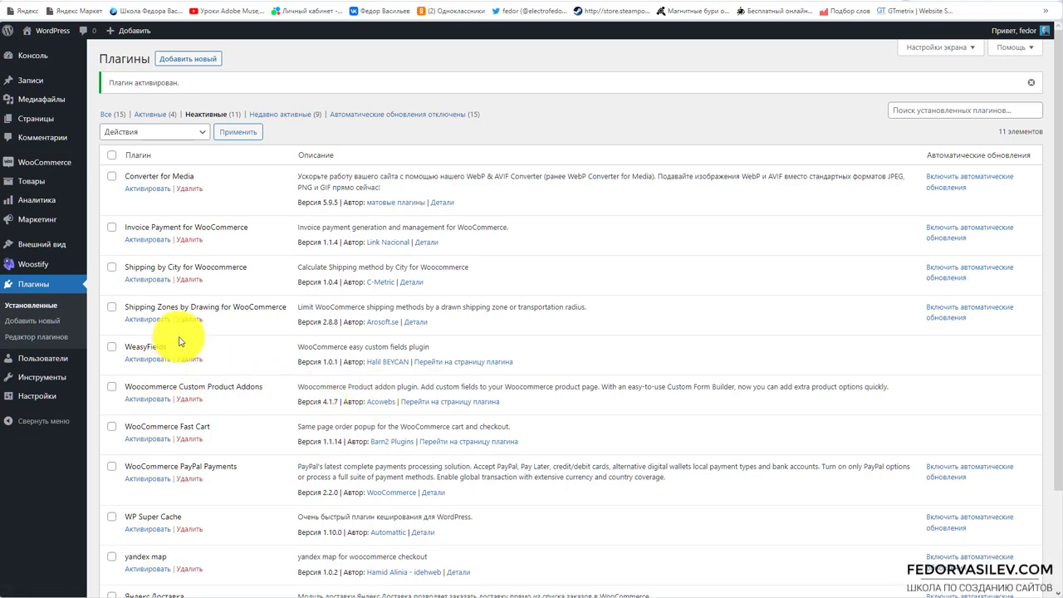
mouse_move(52, 173)
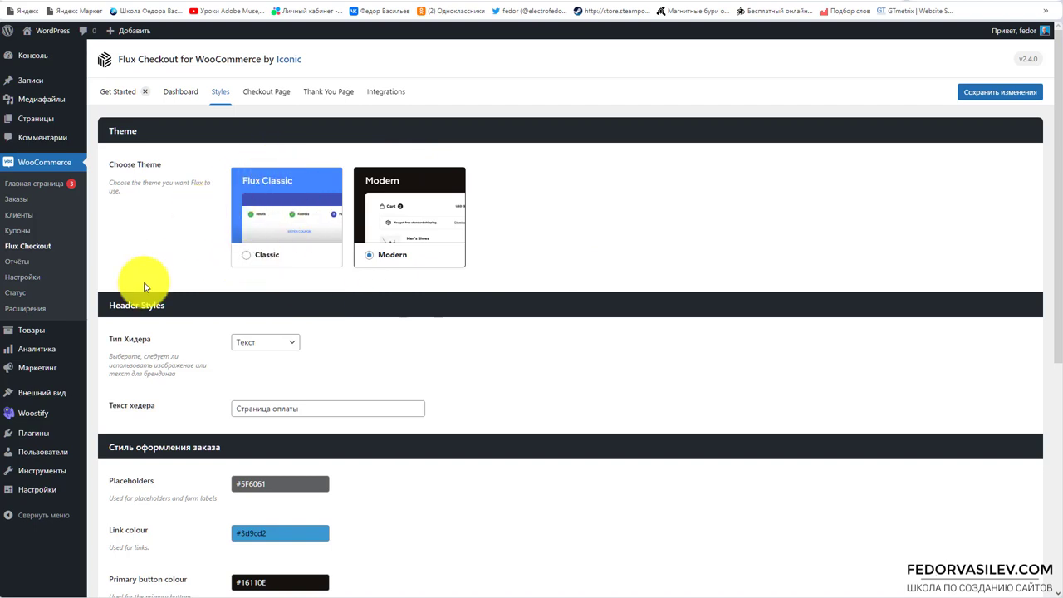
scroll(141, 225, "down", 1)
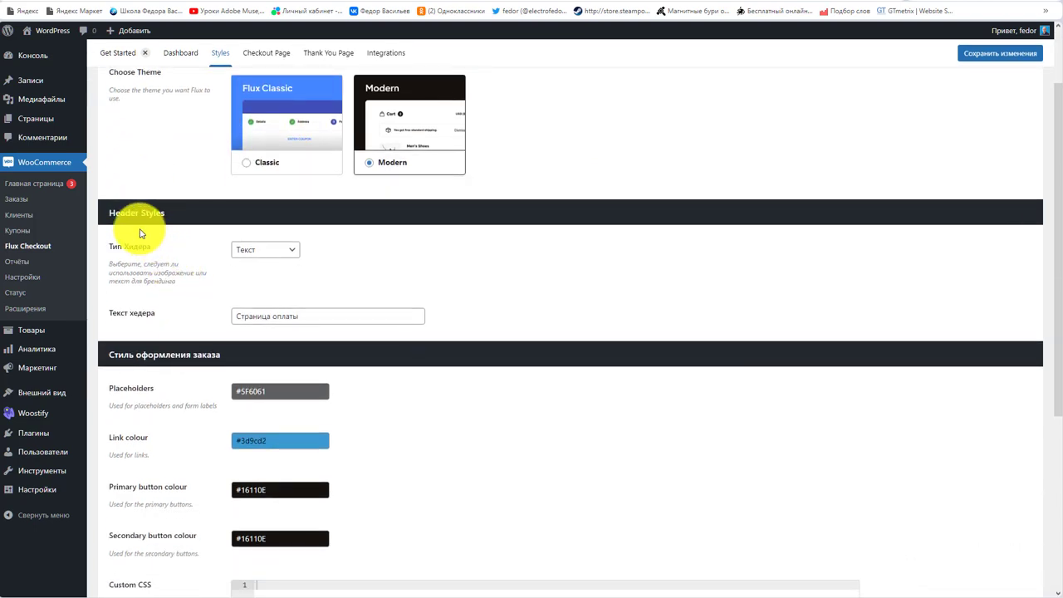
Try the image header type for the checkout page, then restore the text header type
left_click(272, 246)
left_click(265, 275)
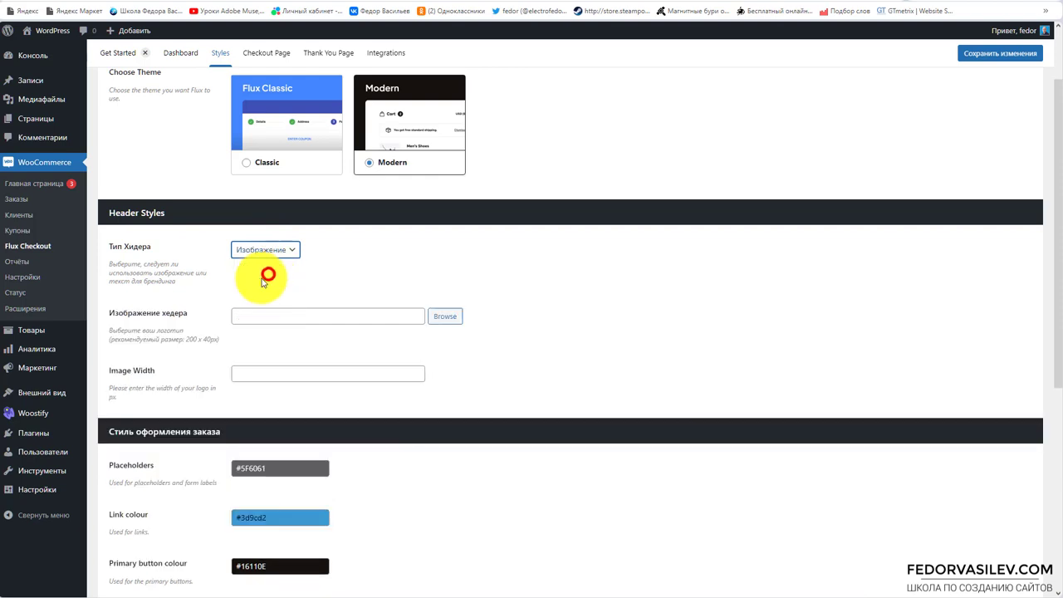
left_click(262, 248)
left_click(259, 263)
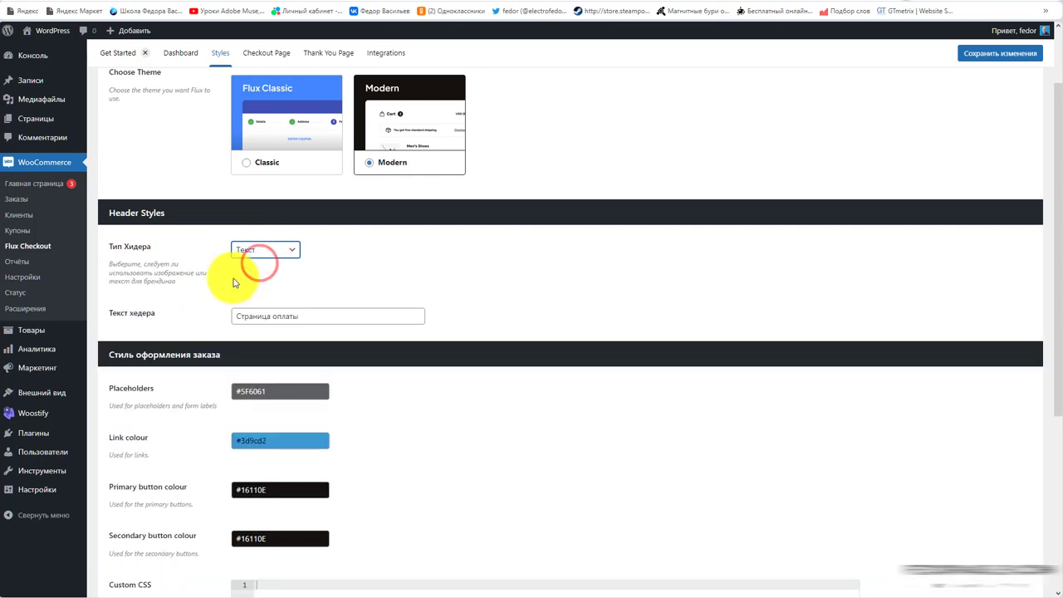
Add the Sony Alpha A7R IV (M4) Body to the cart and open checkout to check its "Страница оплаты" heading
left_click_drag(324, 314, 144, 307)
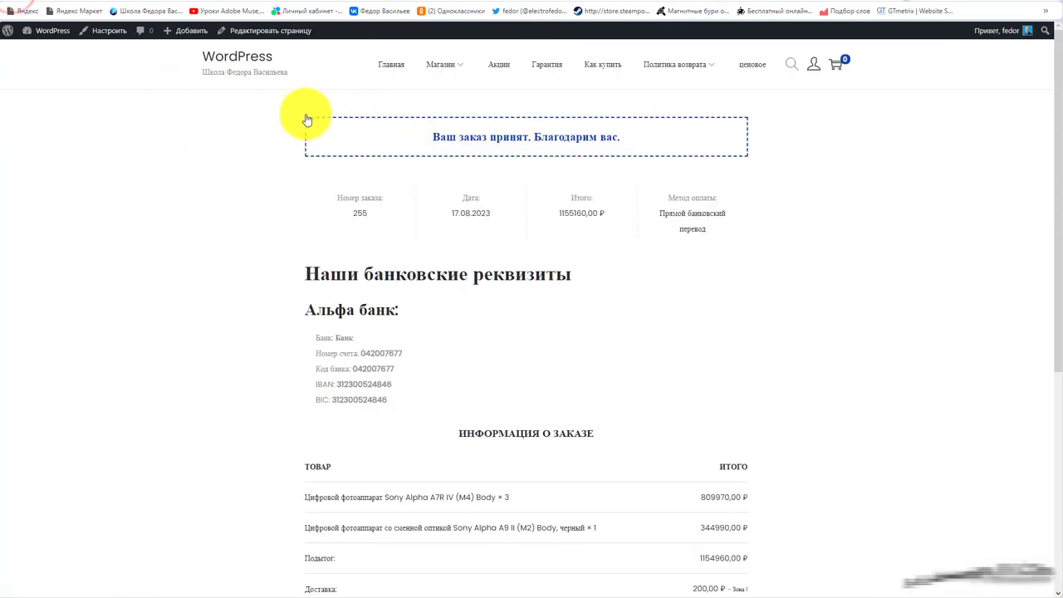
left_click(451, 48)
left_click(445, 427)
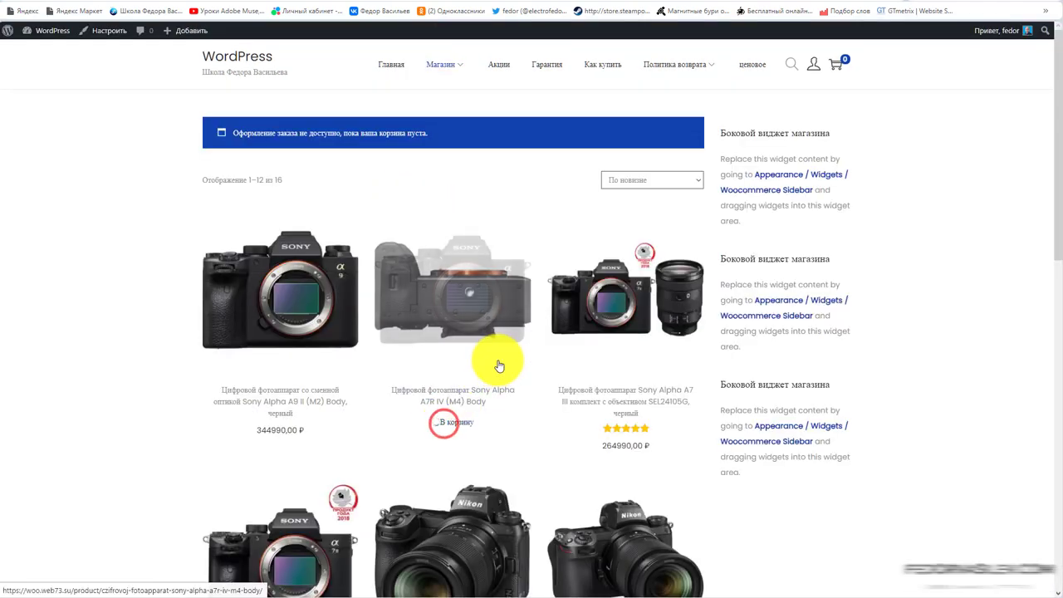
left_click(964, 570)
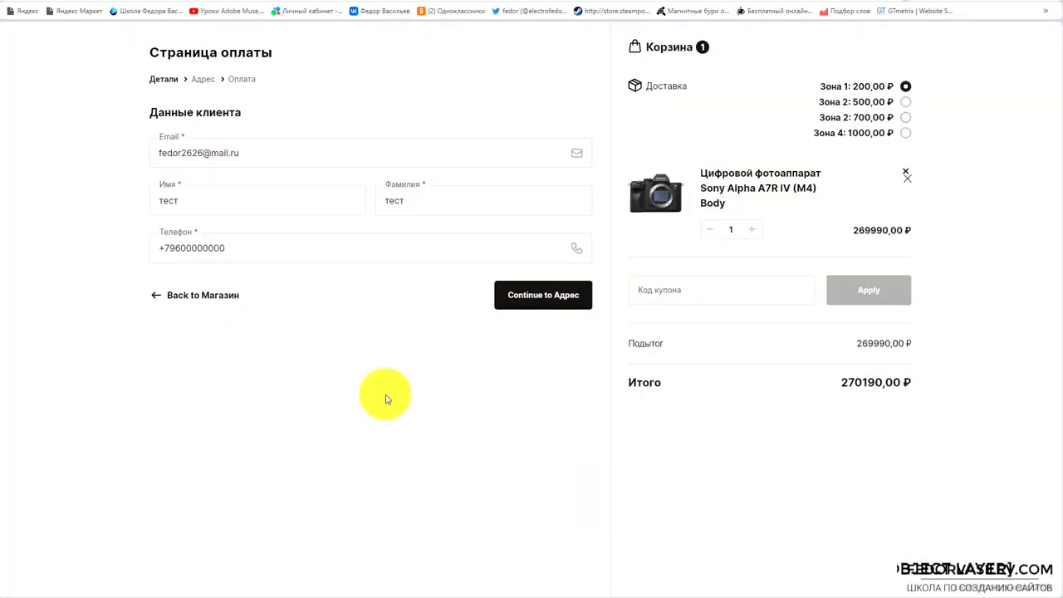
triple_click(277, 50)
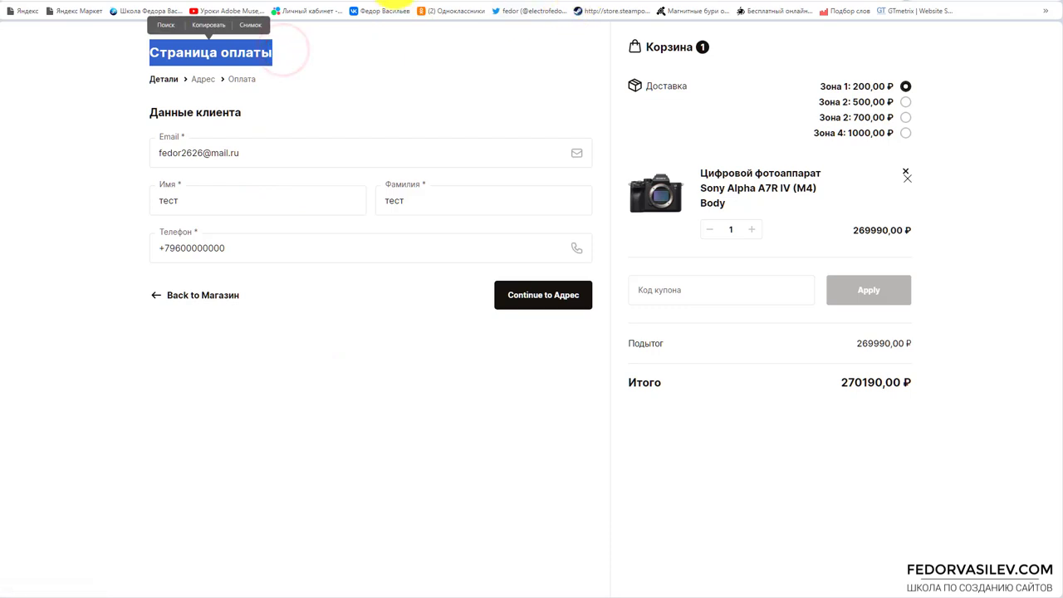
Compare the header text and button colour settings with the live checkout page
left_click(378, 0)
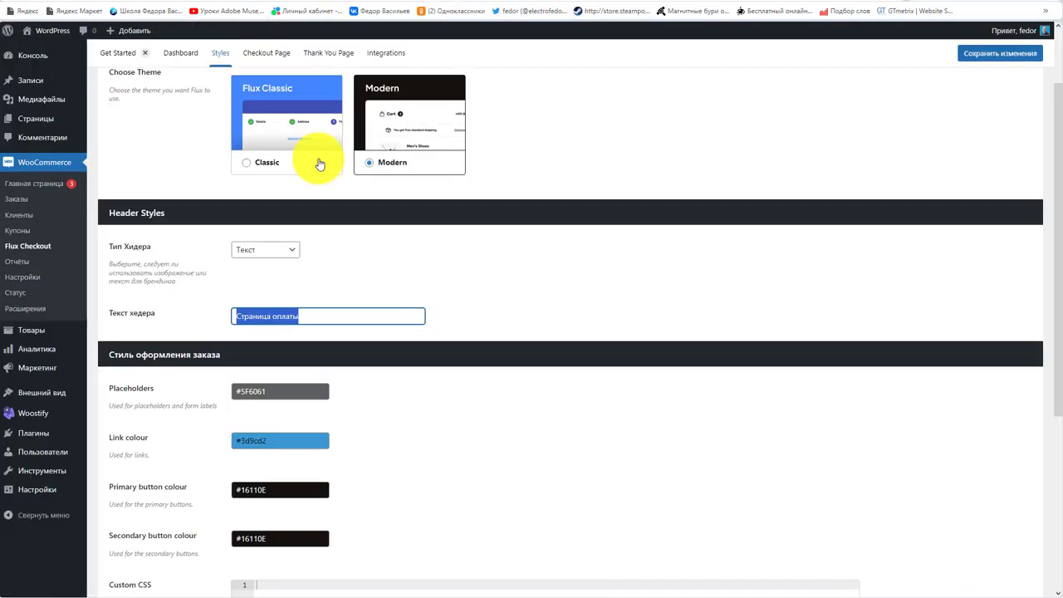
left_click(306, 311)
triple_click(327, 307)
scroll(652, 312, "down", 1)
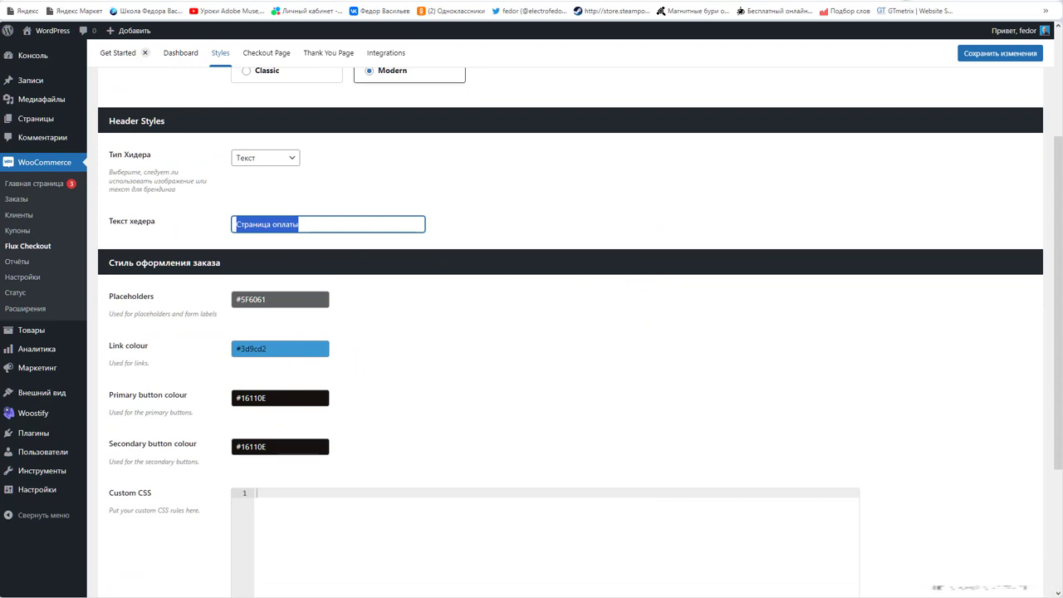
key("ctrl+Tab")
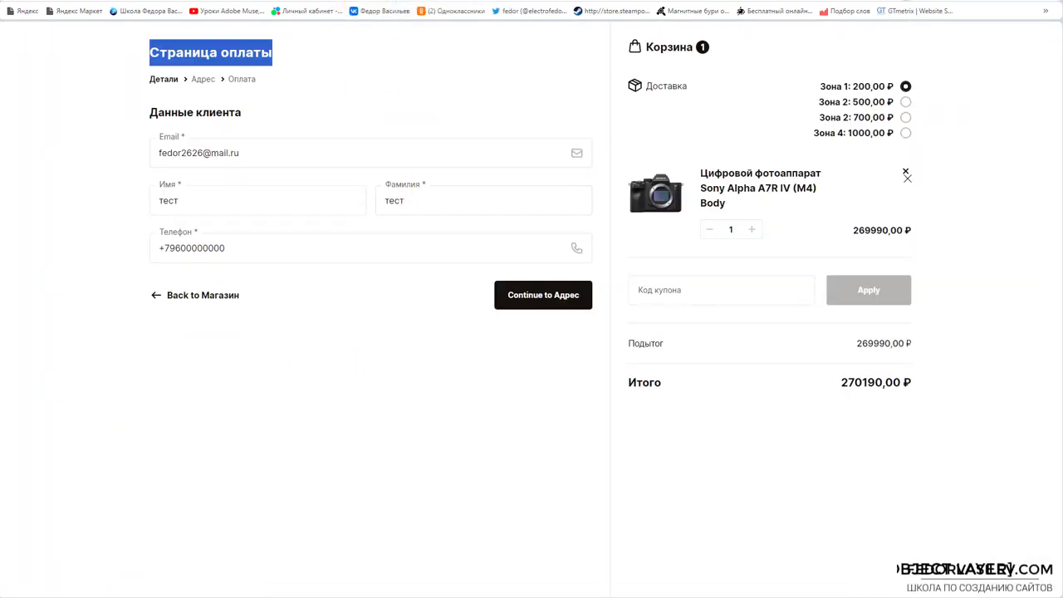
key("ctrl+shift+Tab")
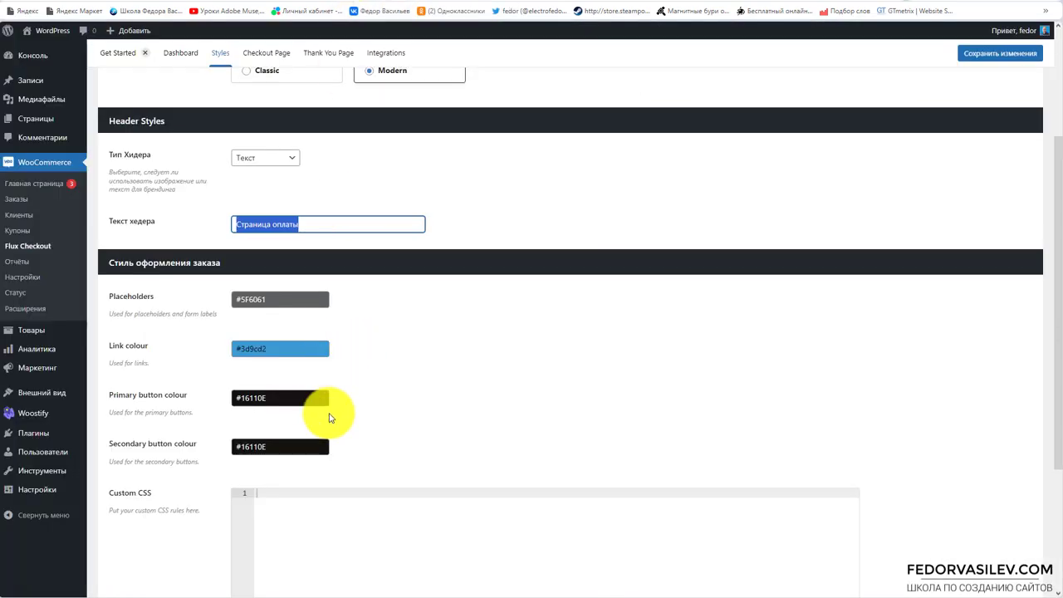
Set the secondary button colour to yellow #ffde35 and save the style settings
left_click(193, 444)
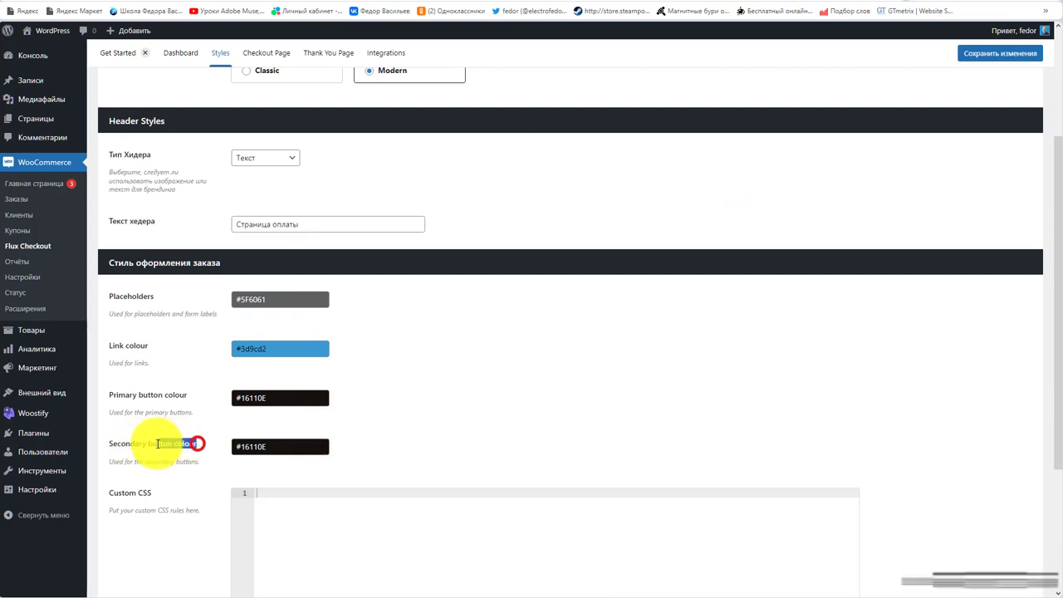
left_click(423, 463)
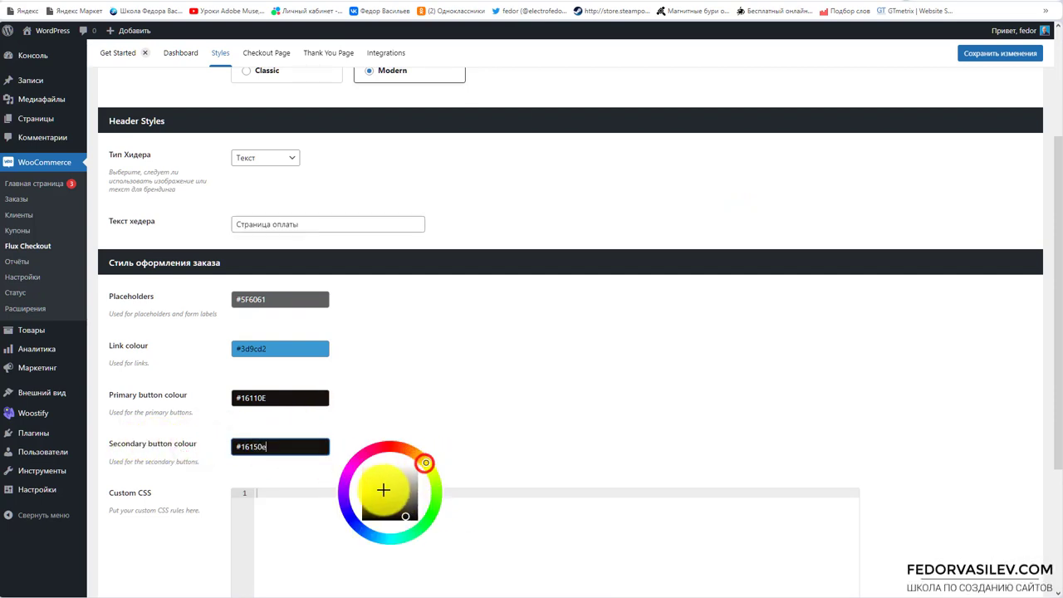
left_click(362, 487)
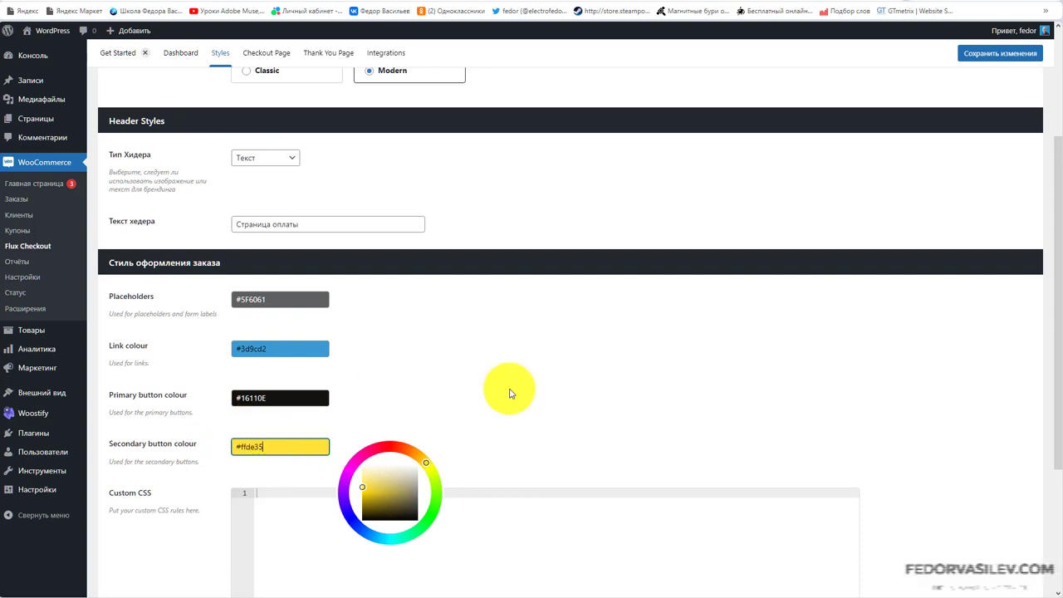
left_click(974, 54)
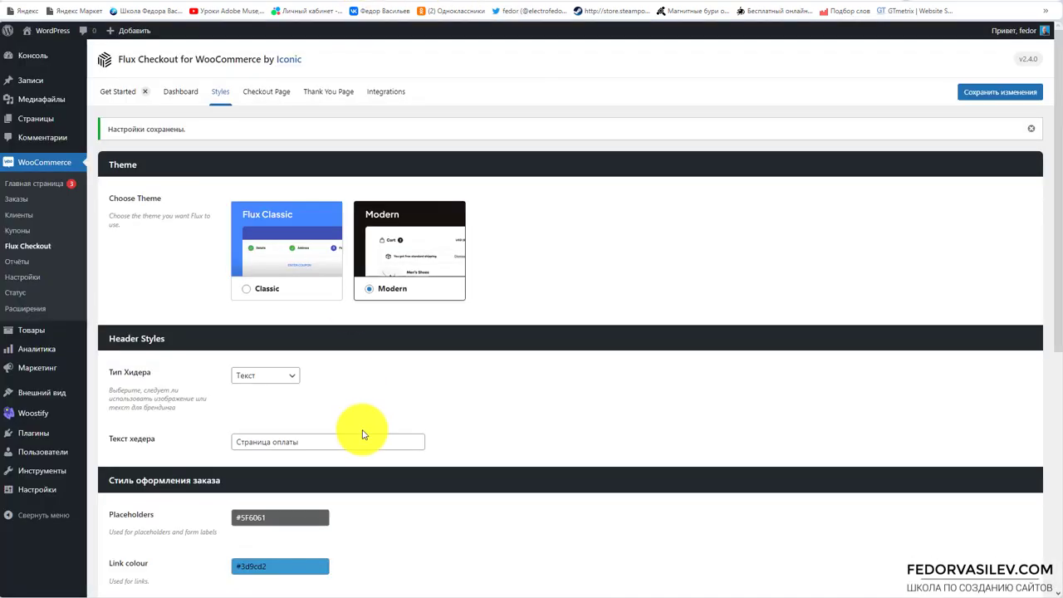
Set the primary button colour to yellow #feef49 and look over the Custom CSS area
scroll(366, 436, "down", 5)
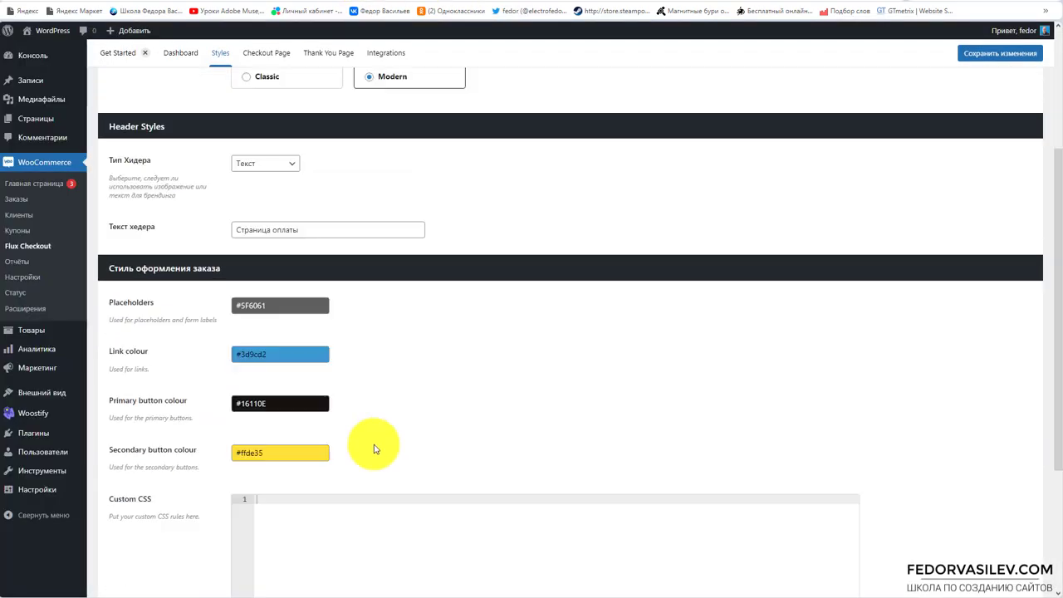
left_click(270, 246)
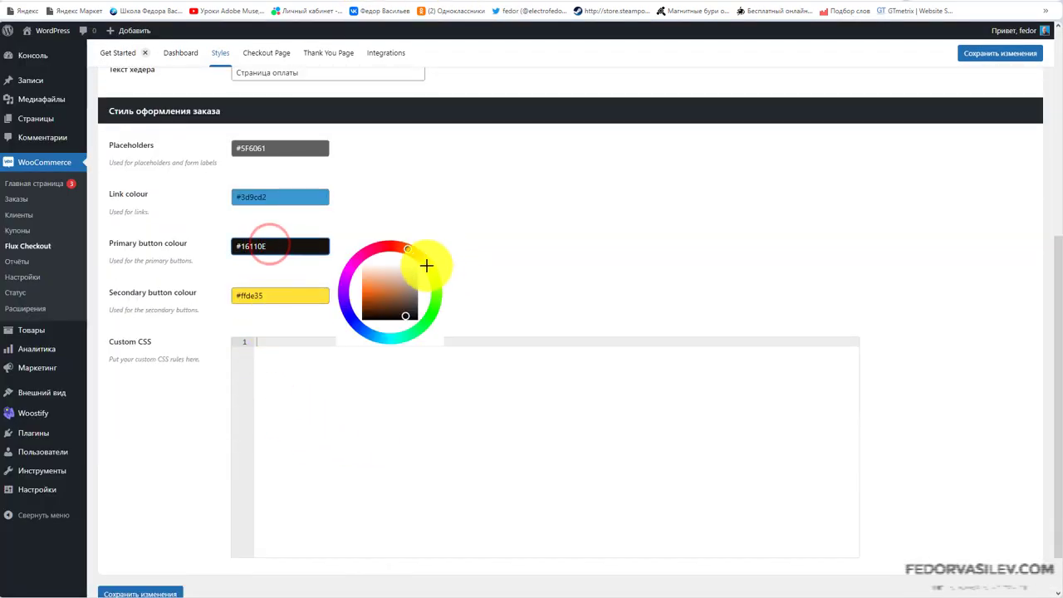
left_click(428, 265)
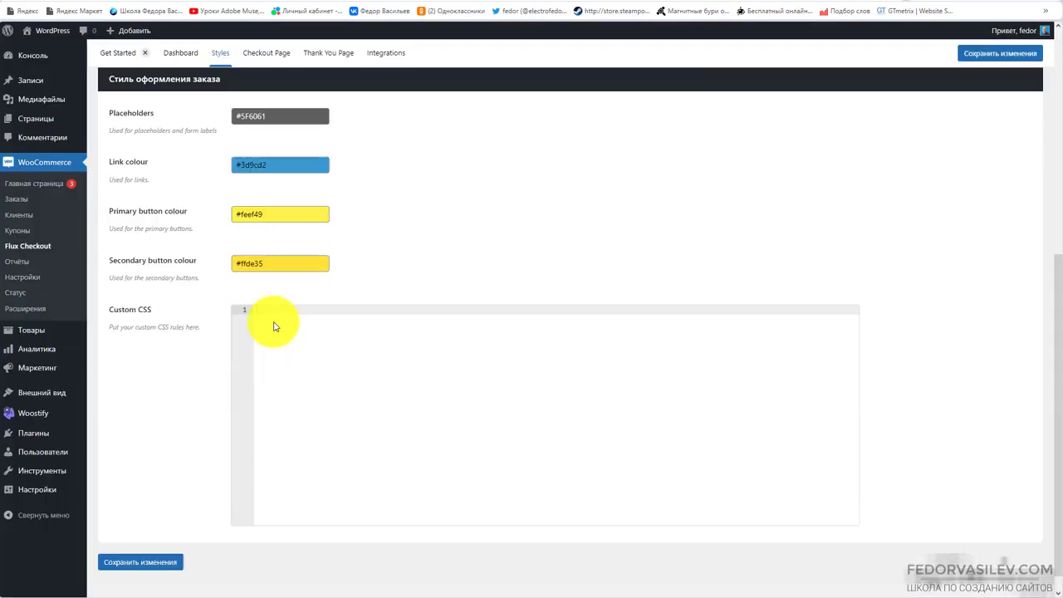
scroll(278, 324, "down", 1)
left_click(316, 382)
left_click(355, 339)
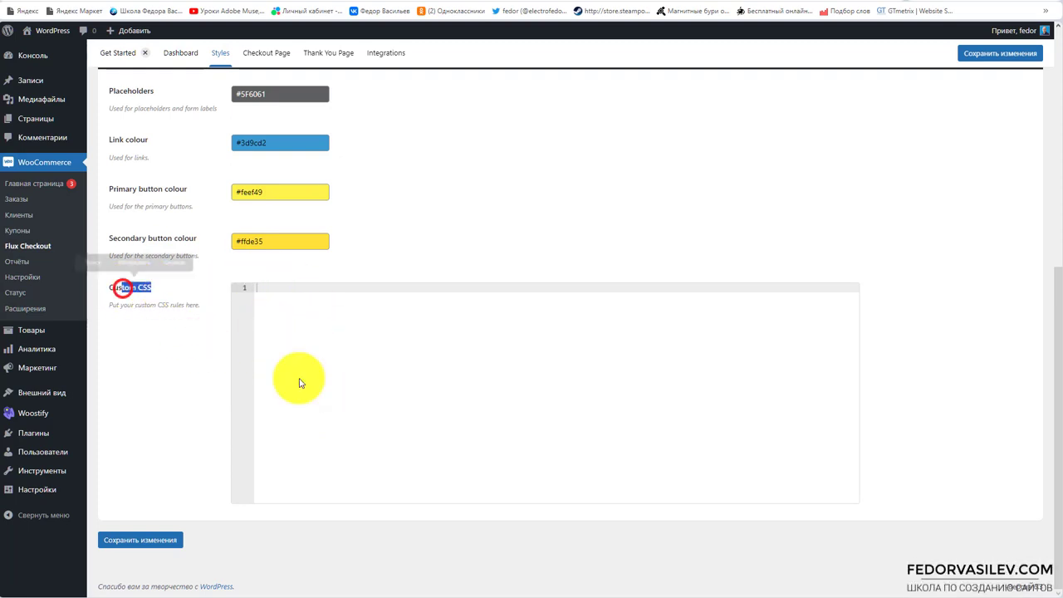
left_click(463, 375)
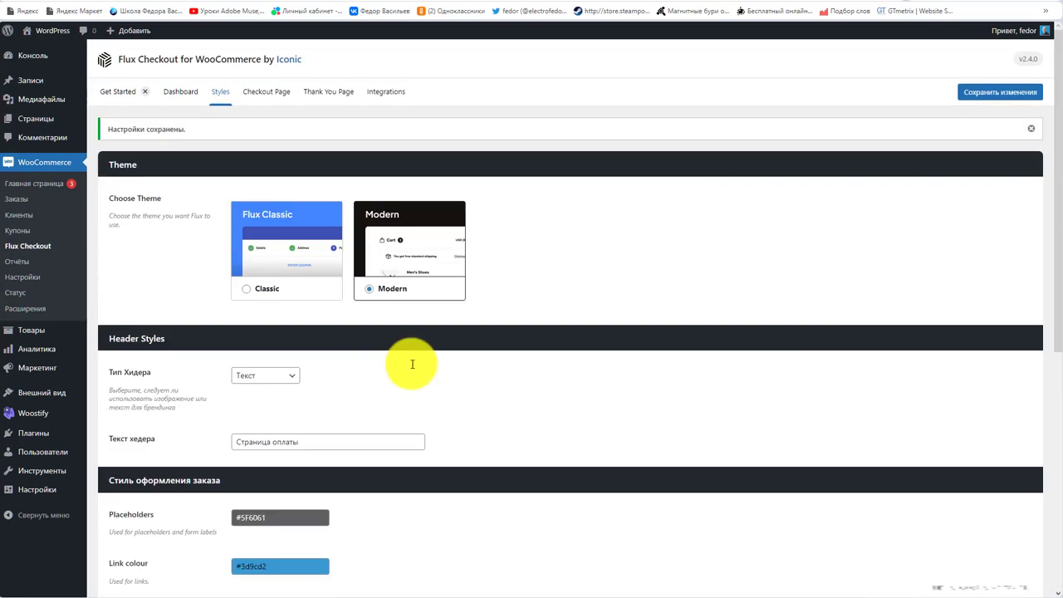
Review the plugin's Get Started guides, its licence and support dashboard, and the style settings
left_click(127, 92)
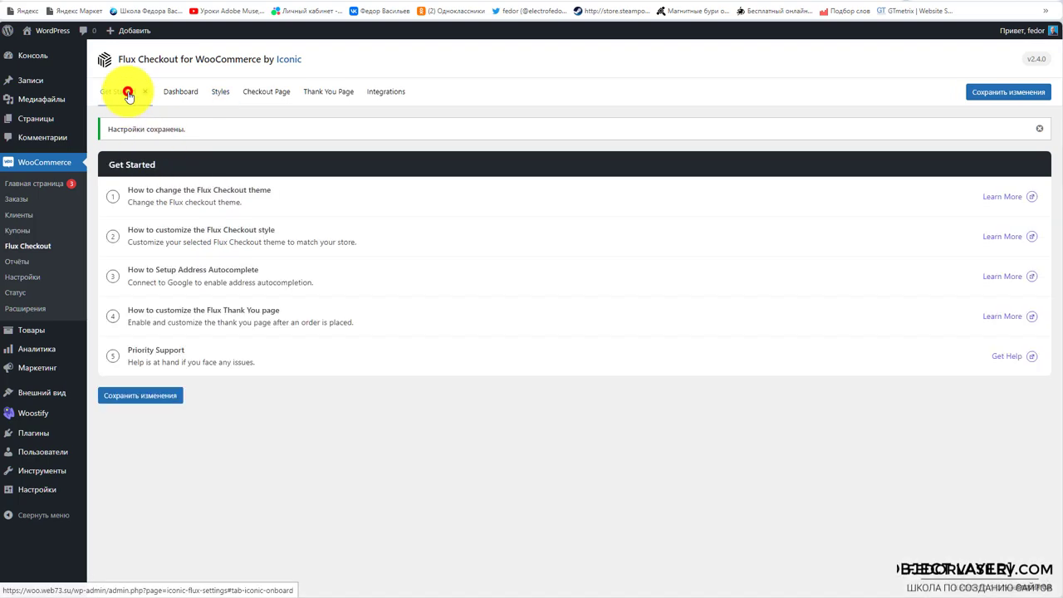
left_click(223, 93)
scroll(423, 297, "down", 5)
scroll(257, 249, "up", 5)
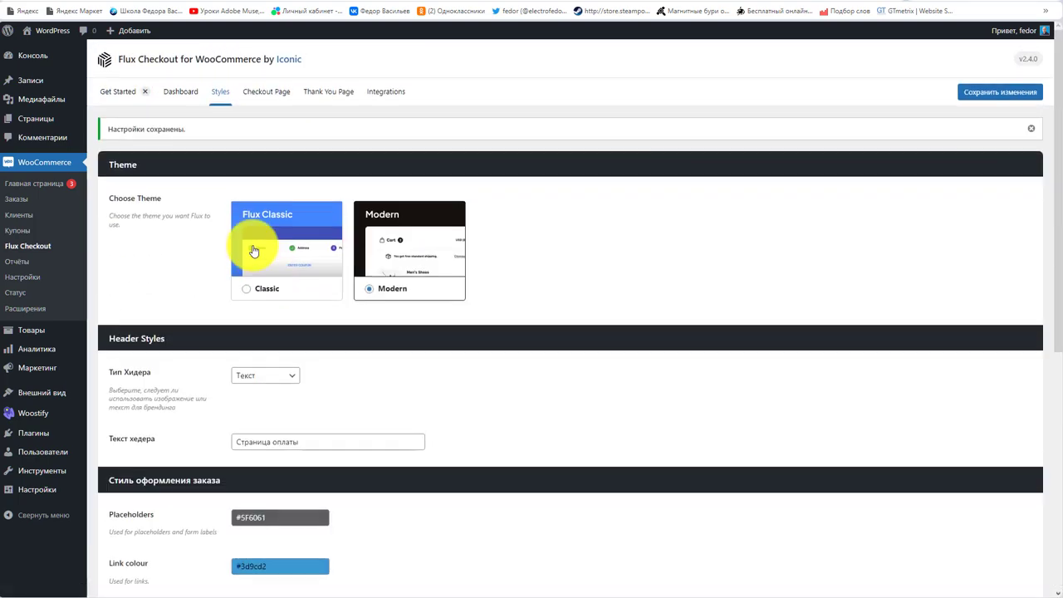
left_click(117, 91)
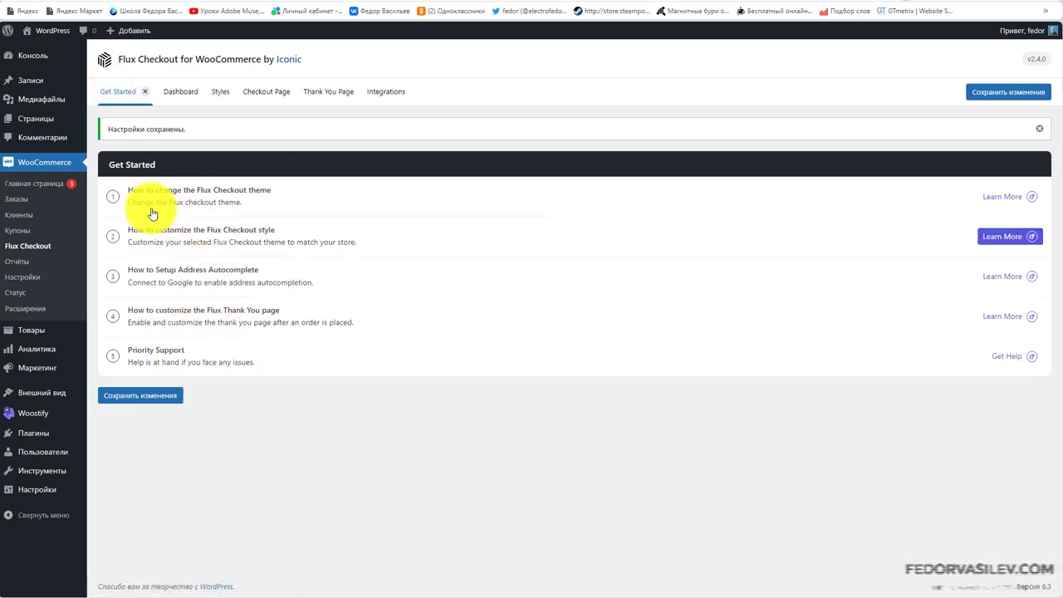
left_click(176, 98)
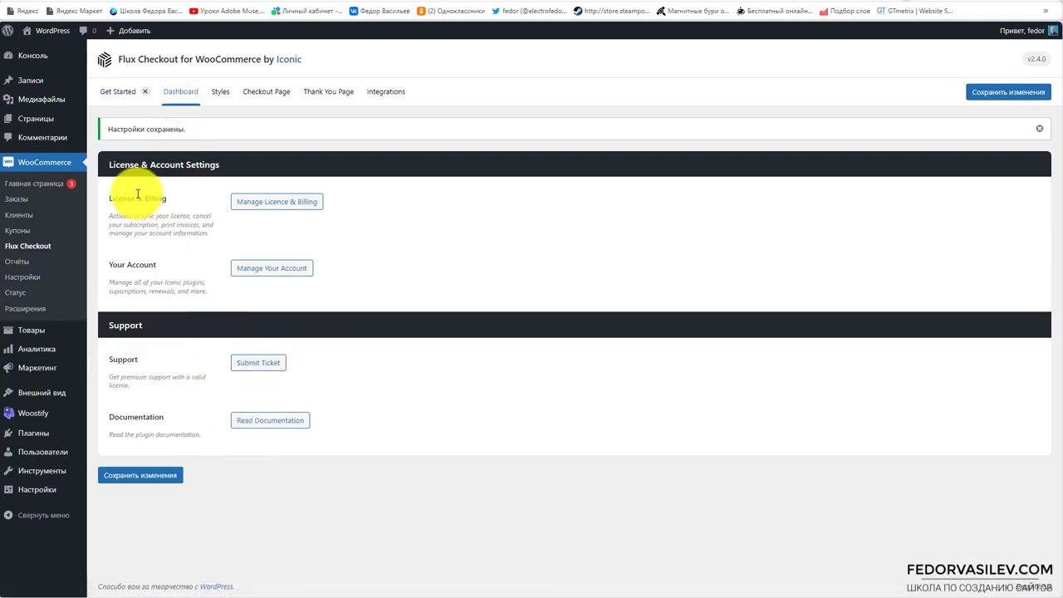
left_click(220, 91)
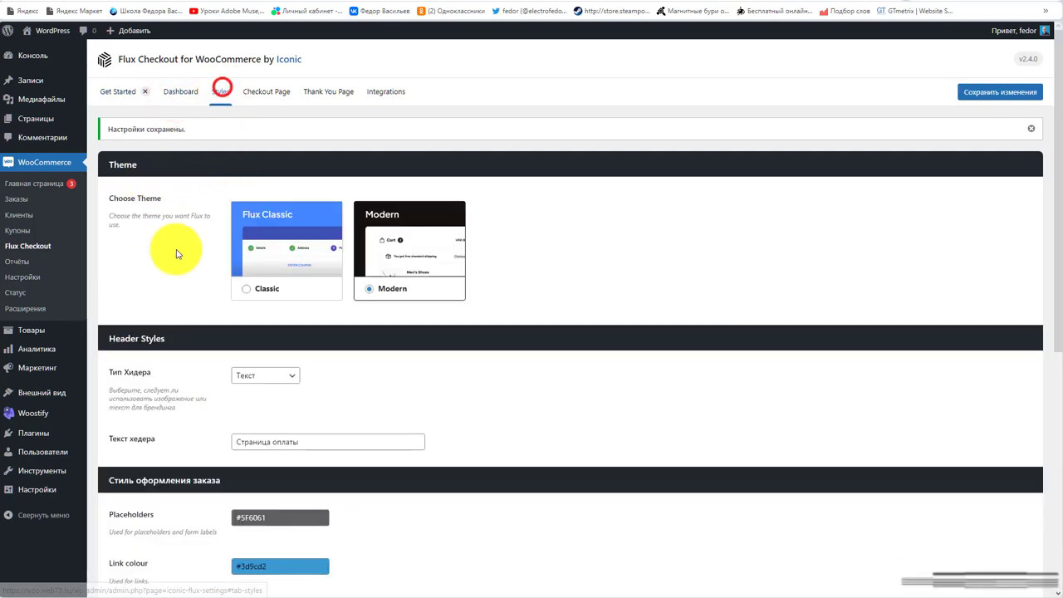
Enable address autocomplete in the general settings for the checkout page
left_click(259, 93)
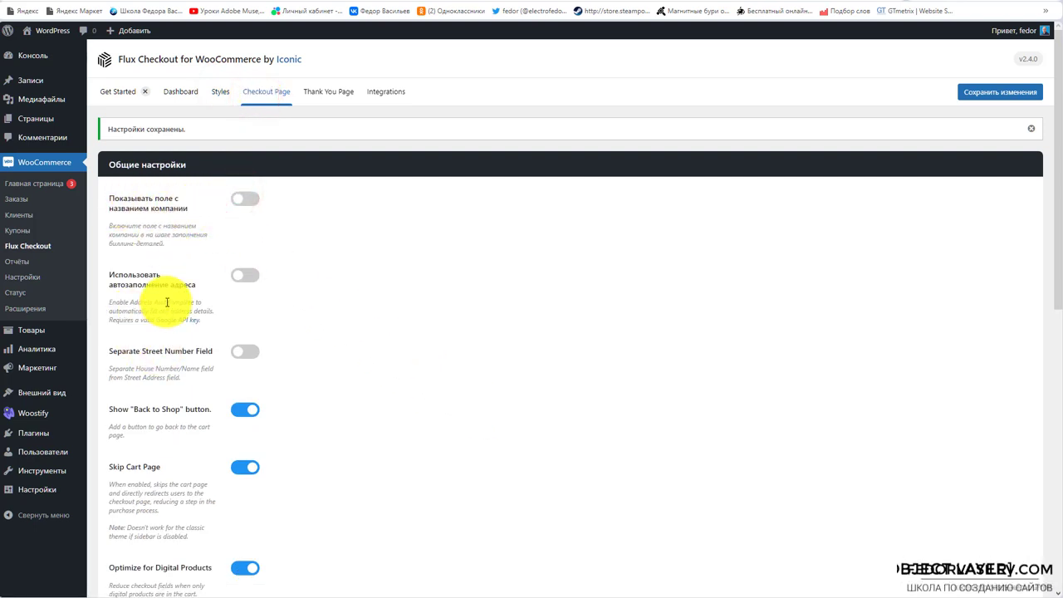
left_click(242, 276)
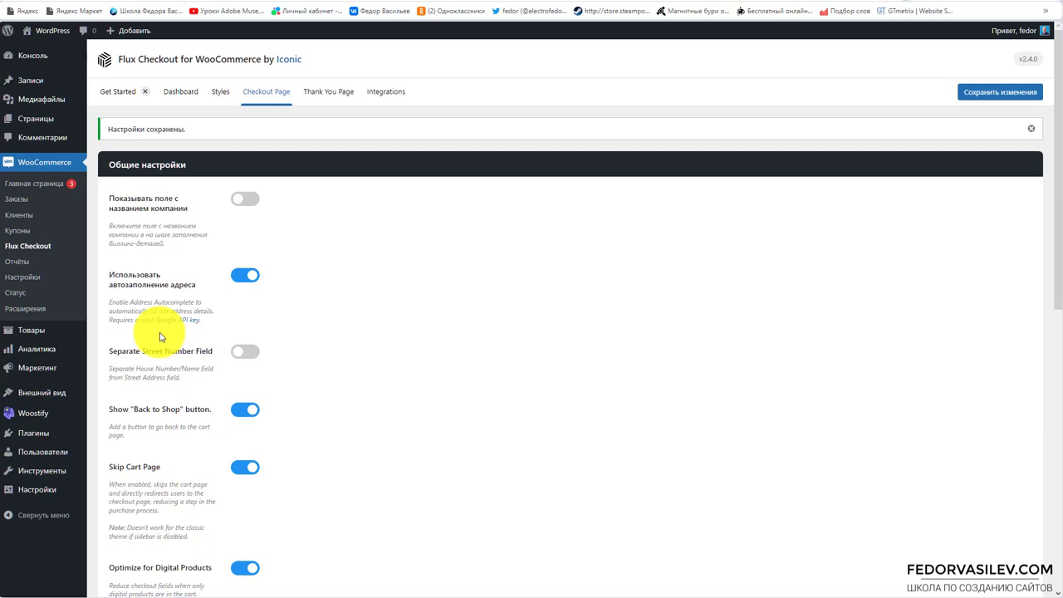
Examine the Google API key requirement in the description of the address autocomplete option
left_click_drag(207, 321, 147, 325)
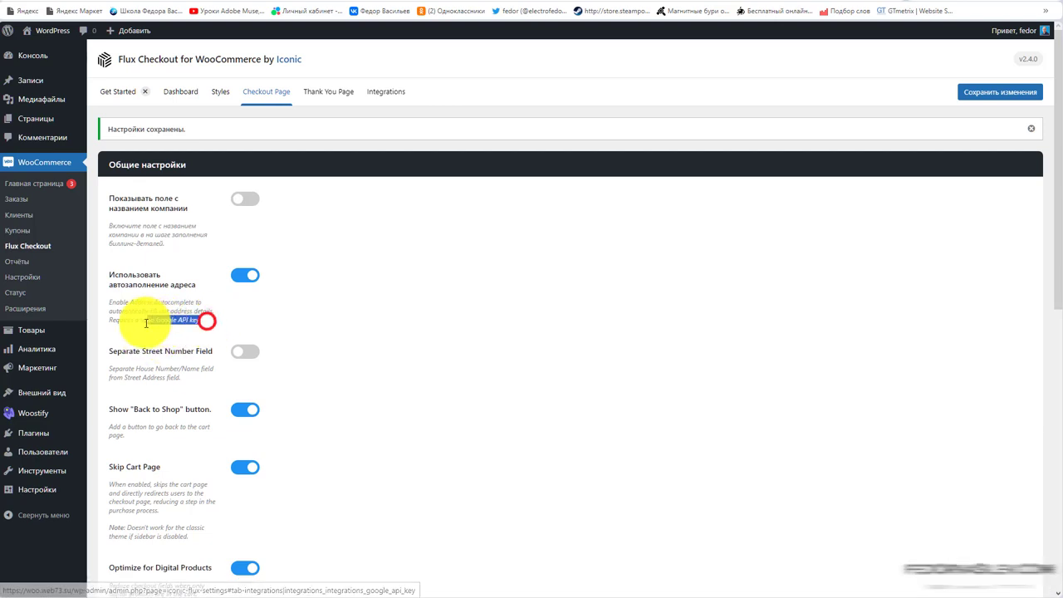
left_click(129, 317)
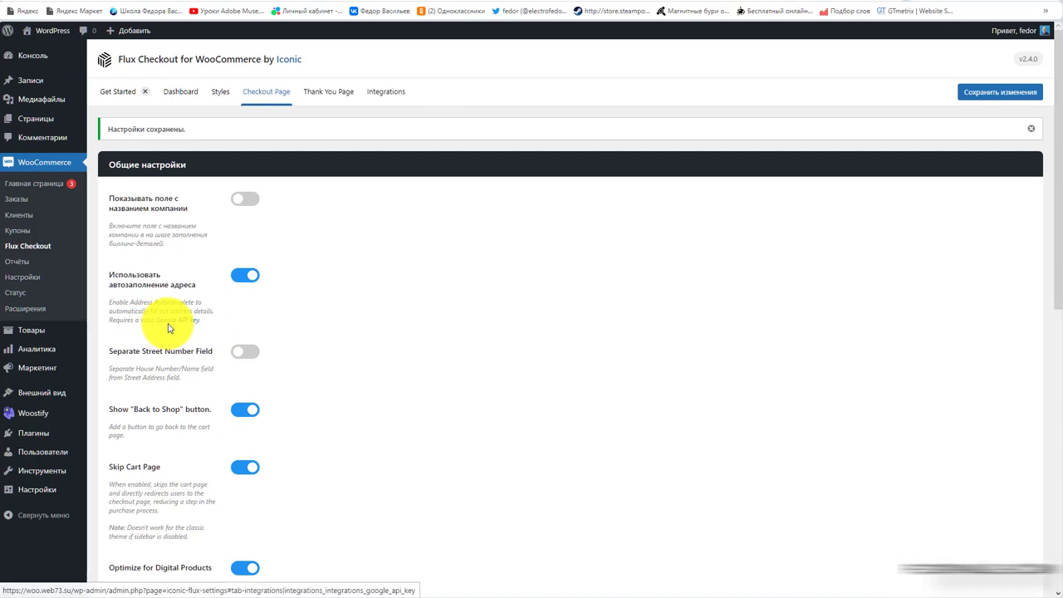
left_click_drag(211, 320, 152, 321)
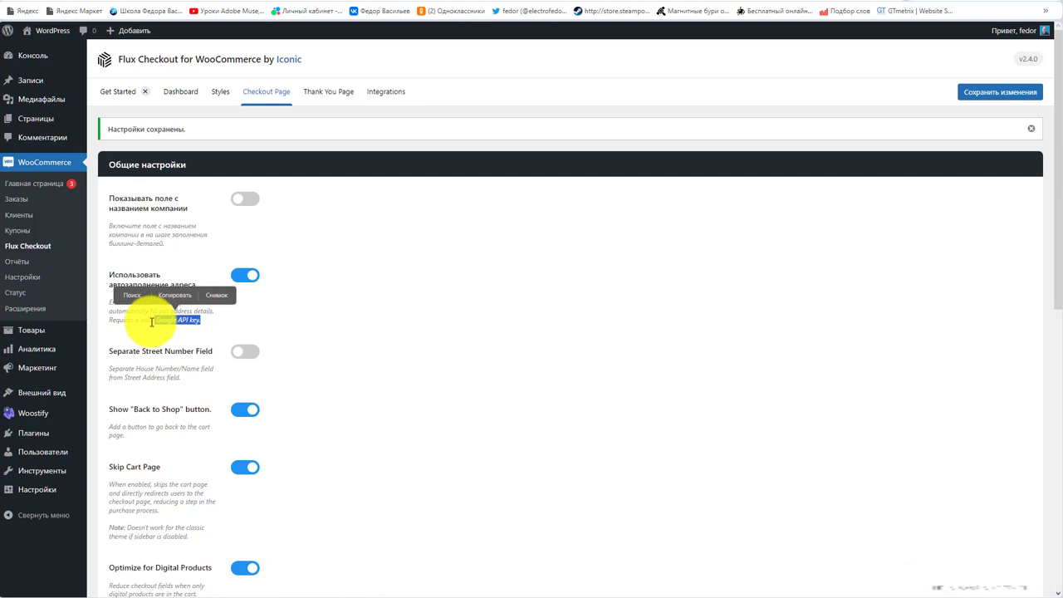
left_click(146, 321)
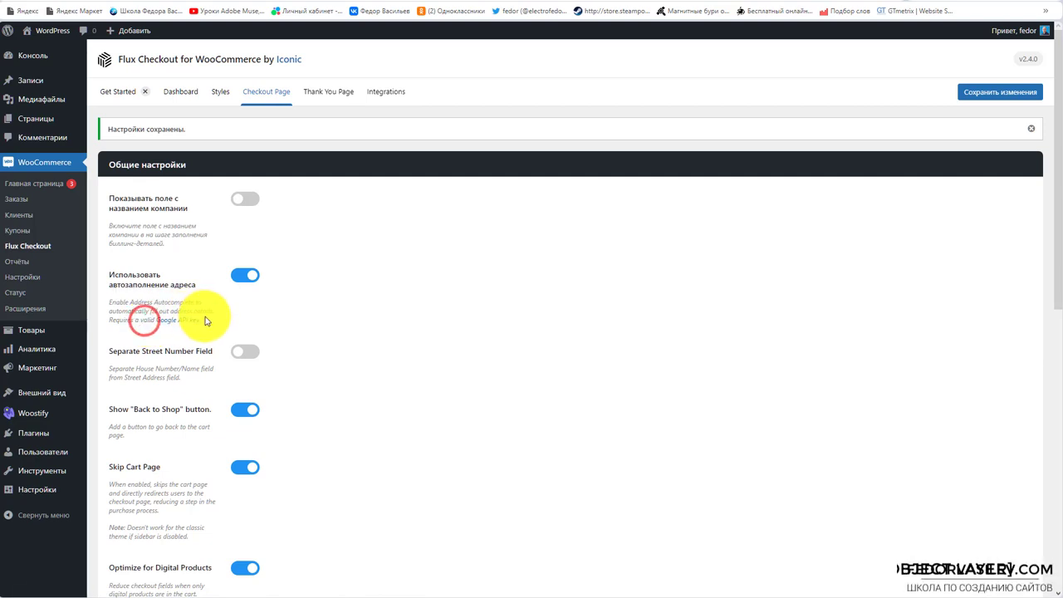
left_click_drag(204, 319, 154, 320)
left_click(123, 320)
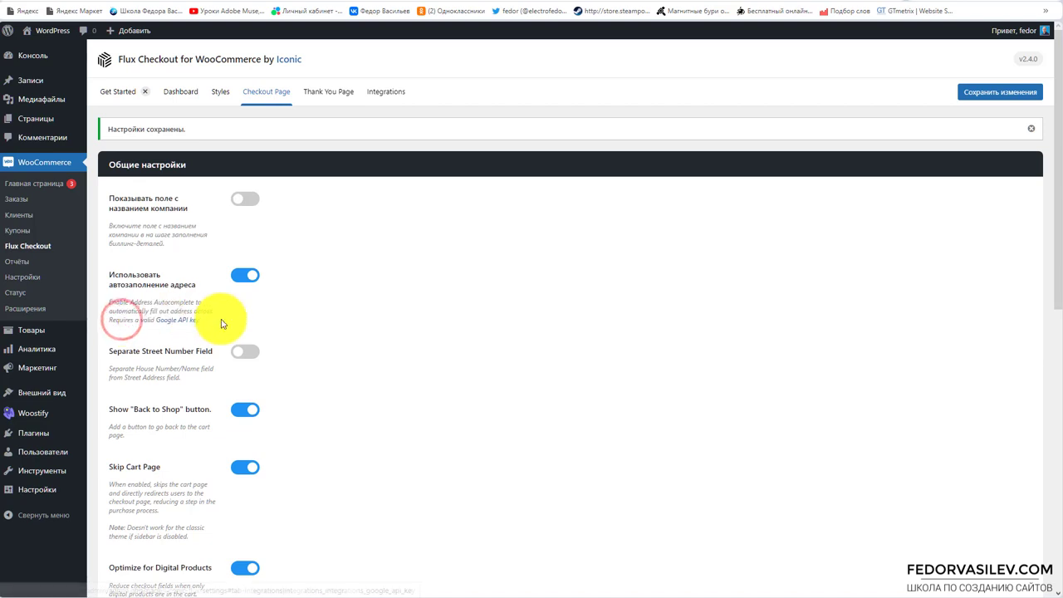
left_click_drag(223, 320, 133, 324)
left_click(130, 319)
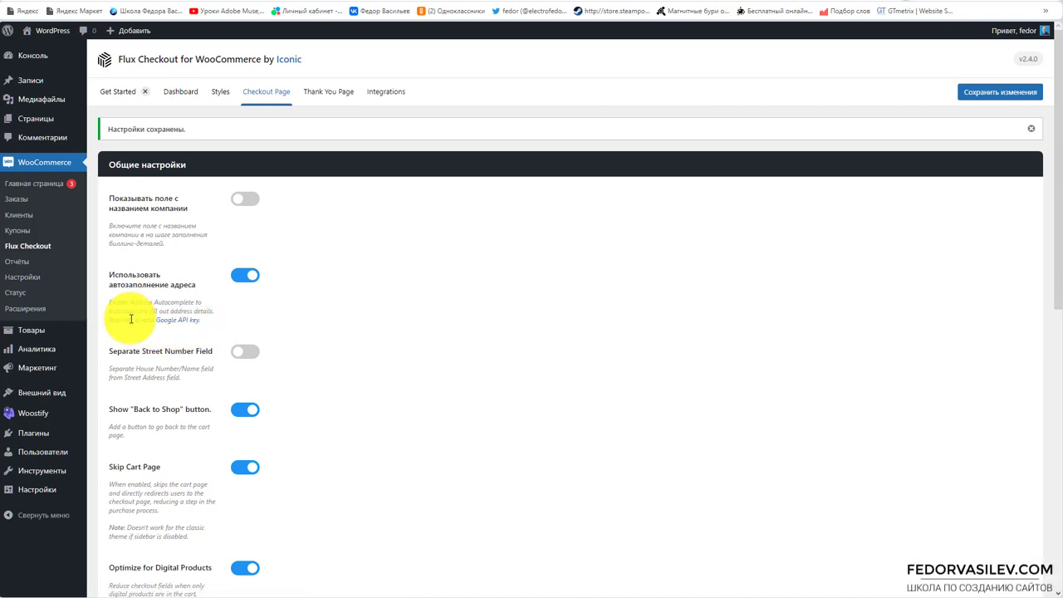
Examine the Google API key requirement for address autocomplete and the Google API key field in the integrations settings
left_click_drag(204, 320, 147, 319)
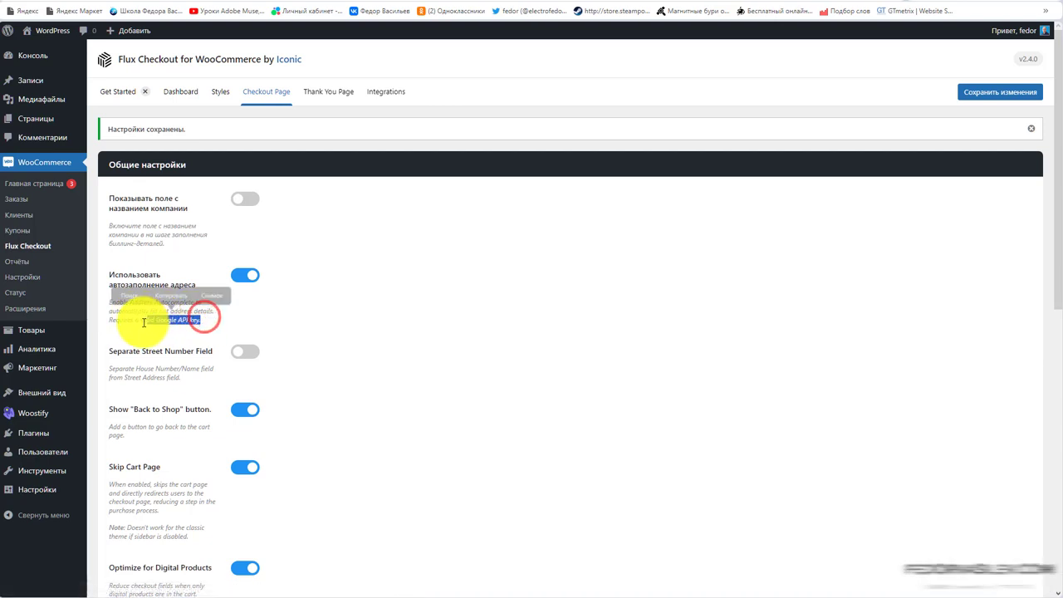
left_click(253, 336)
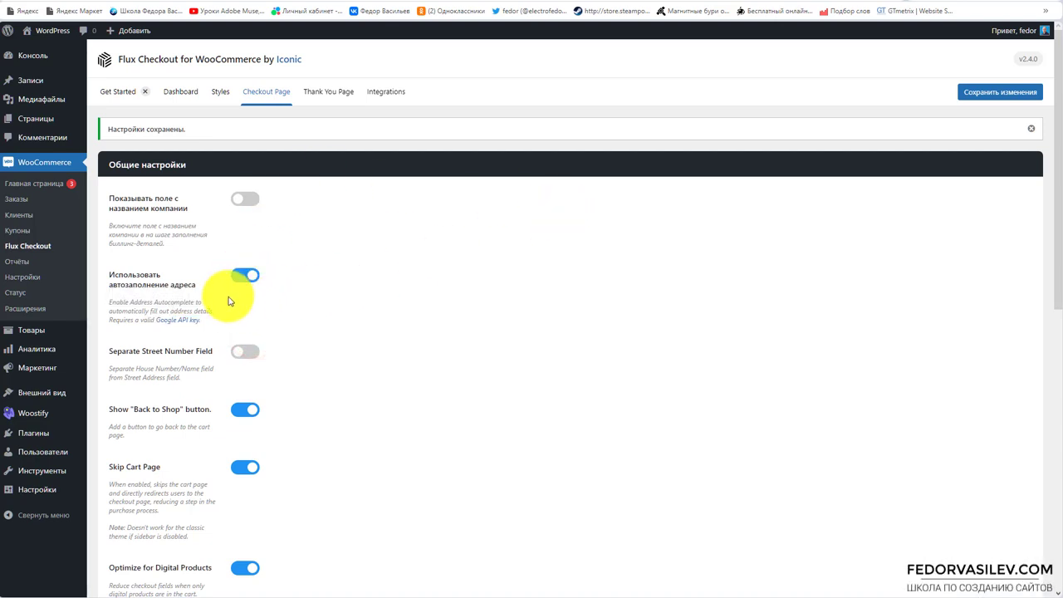
left_click(382, 90)
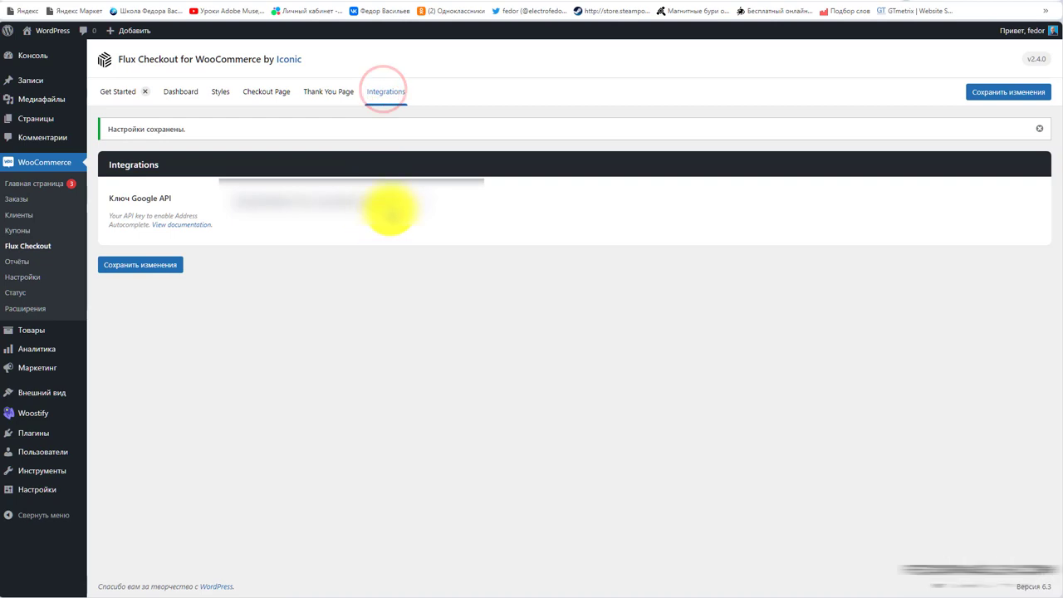
left_click_drag(284, 198, 234, 200)
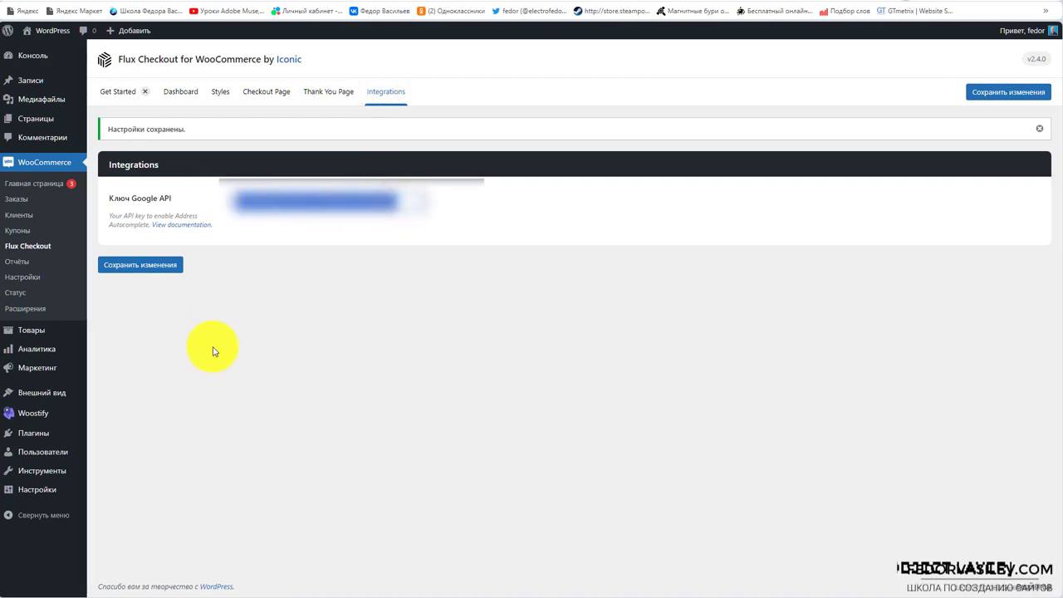
Turn off address autocomplete in the checkout page settings and examine the Separate Street Number Field option
left_click(266, 92)
triple_click(190, 352)
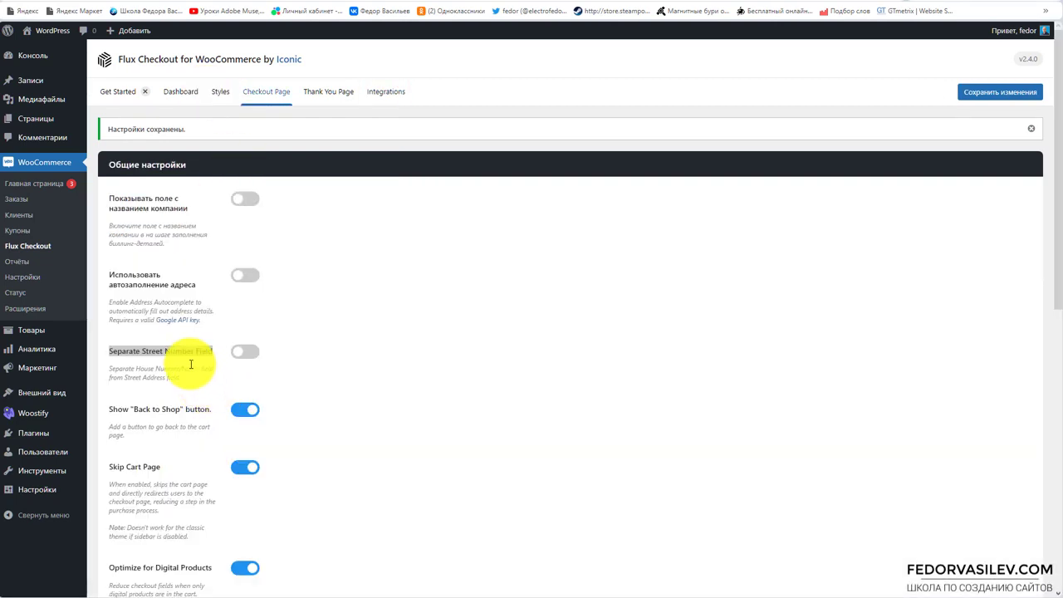
left_click_drag(193, 385, 190, 375)
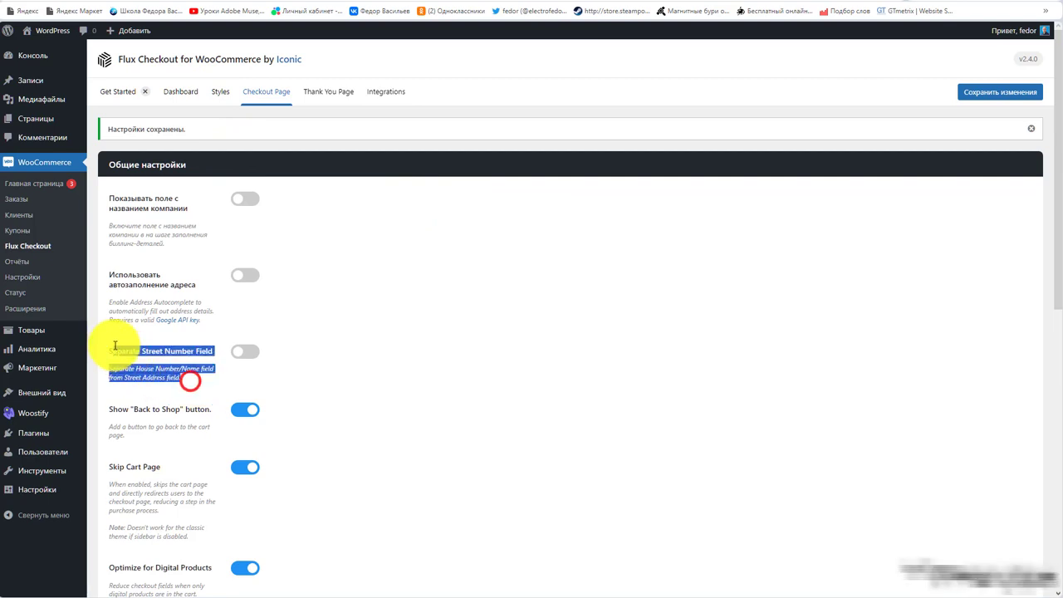
left_click(245, 351)
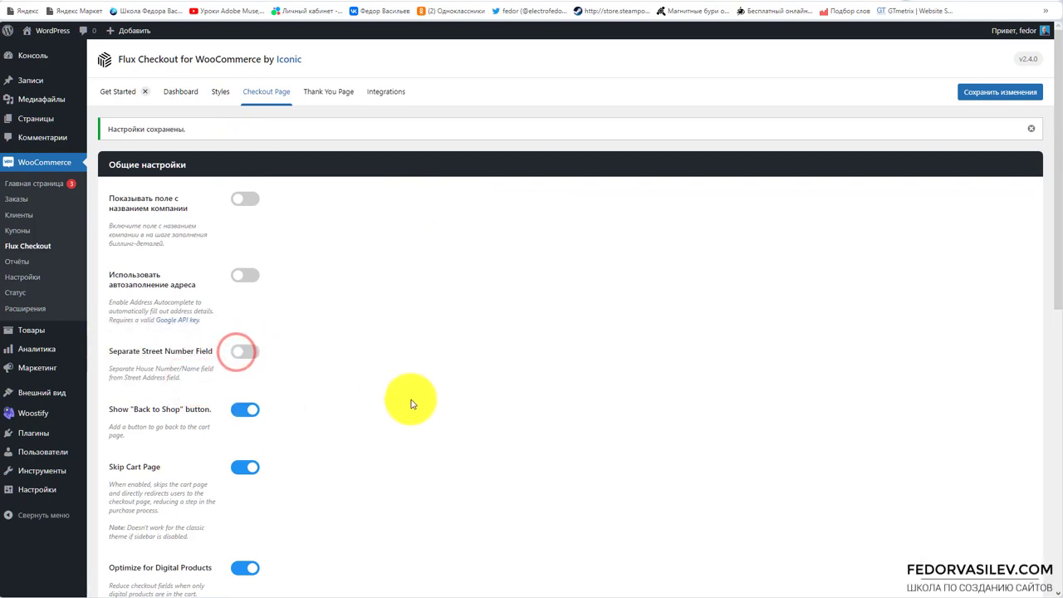
Examine the Show "Back to Shop" button and Skip Cart Page options, leaving both enabled
mouse_move(209, 408)
left_mouse_down()
mouse_move(154, 407)
mouse_move(224, 413)
left_mouse_up()
left_click(146, 410)
left_click(242, 411)
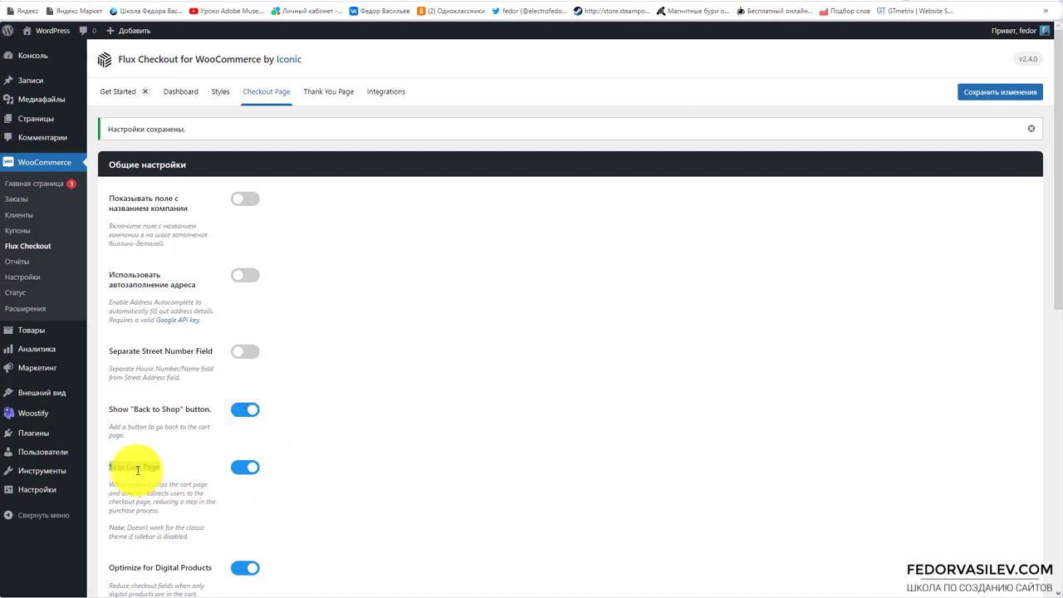
left_click_drag(115, 466, 178, 486)
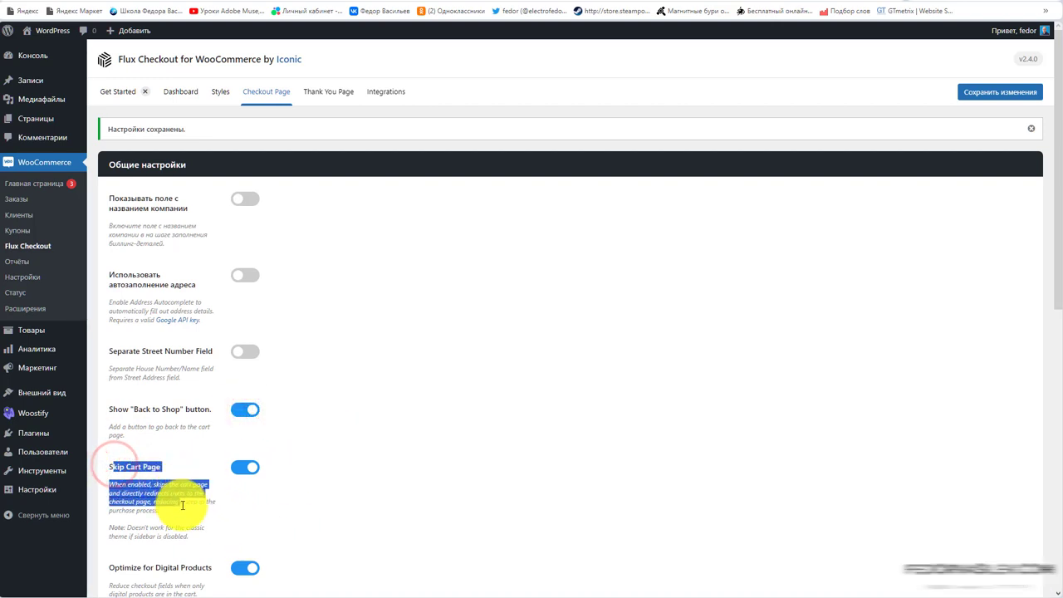
left_click(241, 470)
left_click(243, 471)
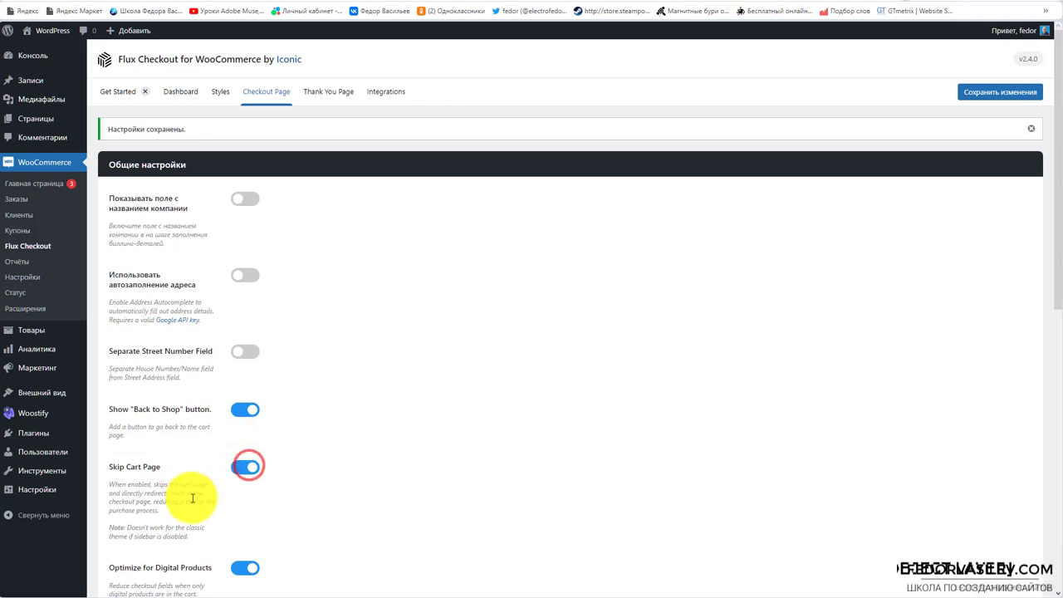
Examine the options for digital product optimisation, clickable cart item images and automatic coupon application at checkout
scroll(439, 434, "down", 3)
scroll(440, 431, "down", 1)
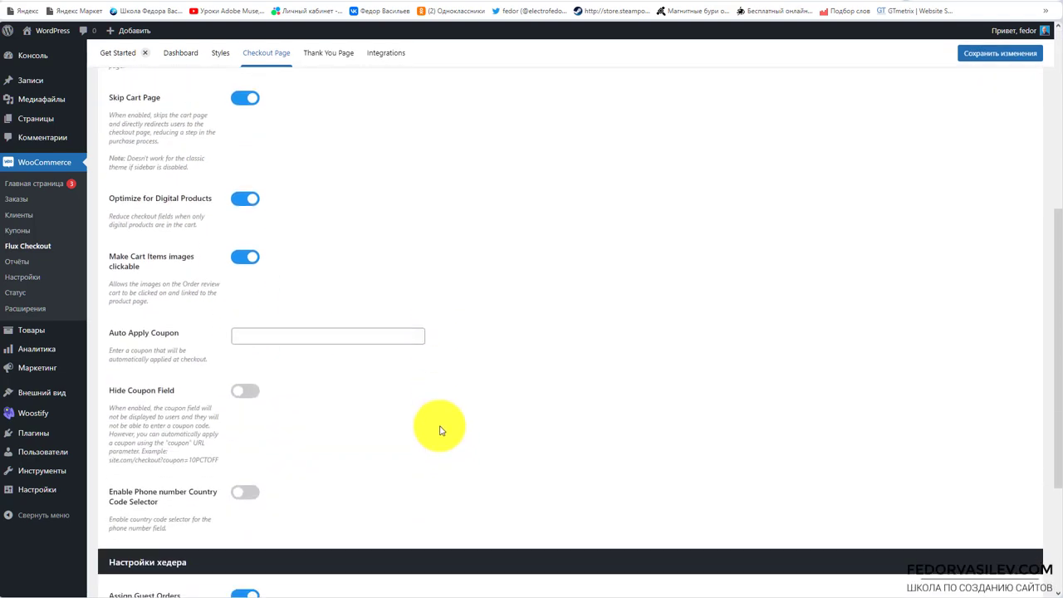
left_click_drag(109, 215, 213, 240)
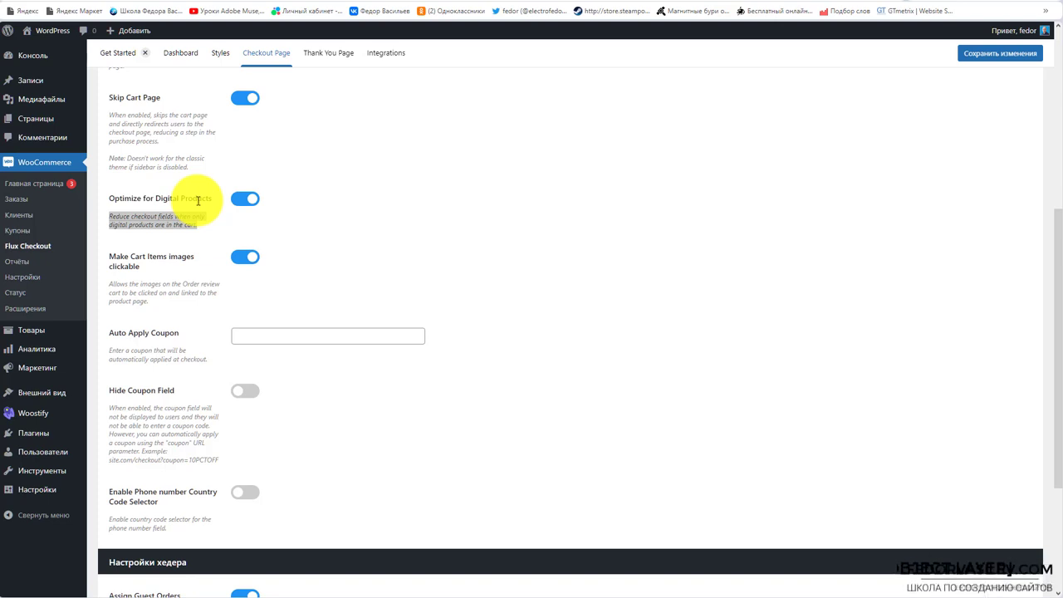
triple_click(393, 240)
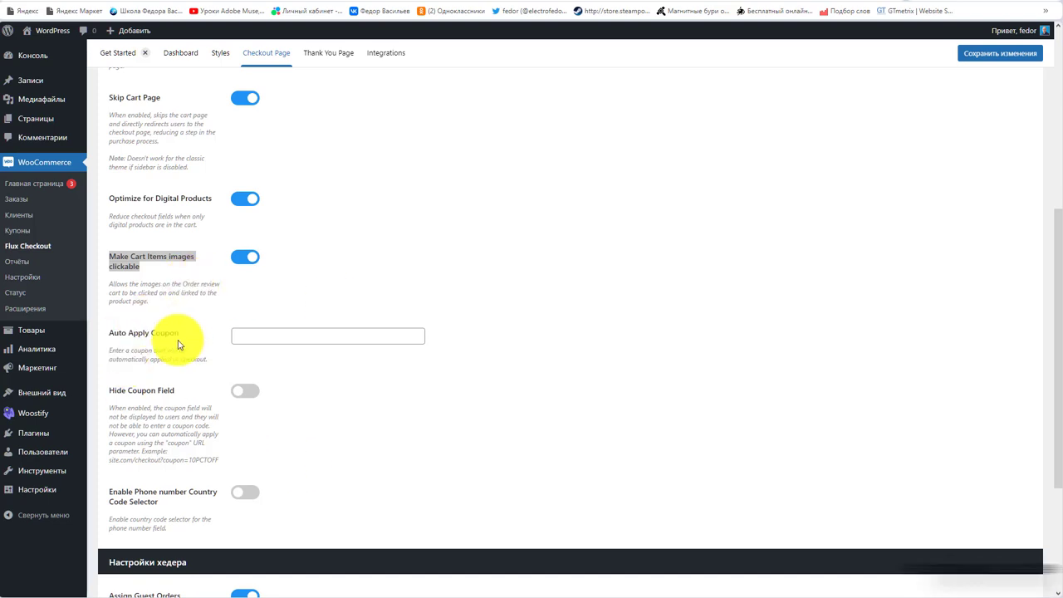
left_click_drag(112, 333, 178, 334)
left_click(249, 336)
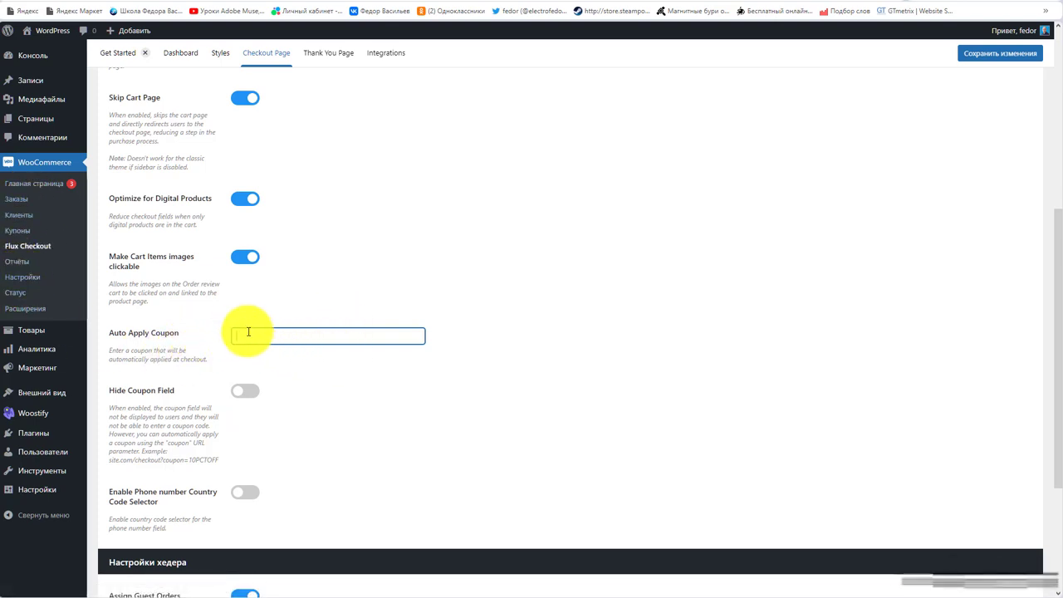
left_click_drag(173, 351, 195, 359)
left_click(153, 350)
Enable Hide Coupon Field for the checkout page and save the settings
scroll(804, 441, "down", 2)
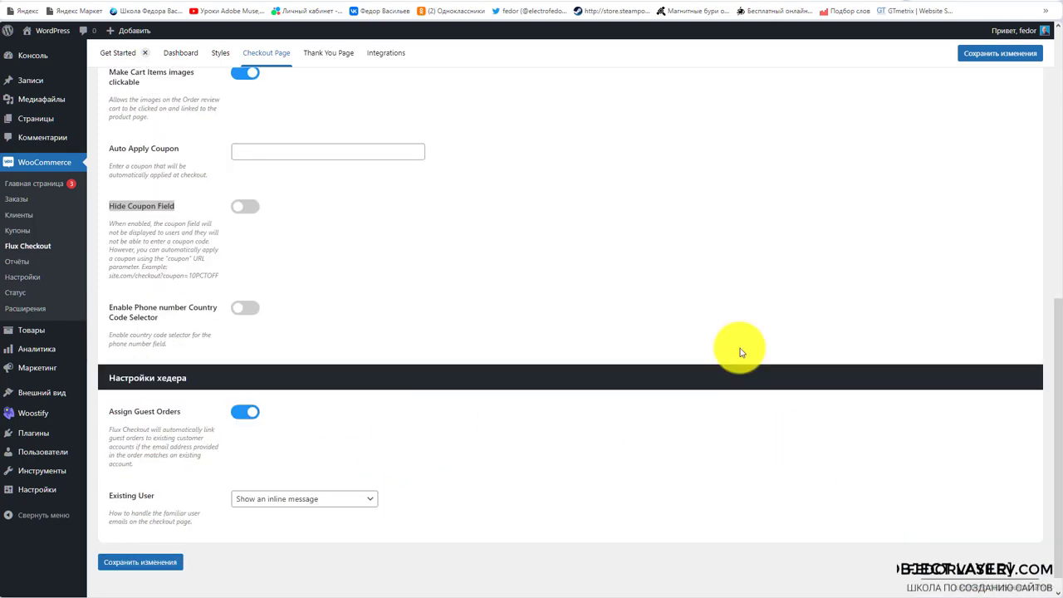
left_click(193, 226)
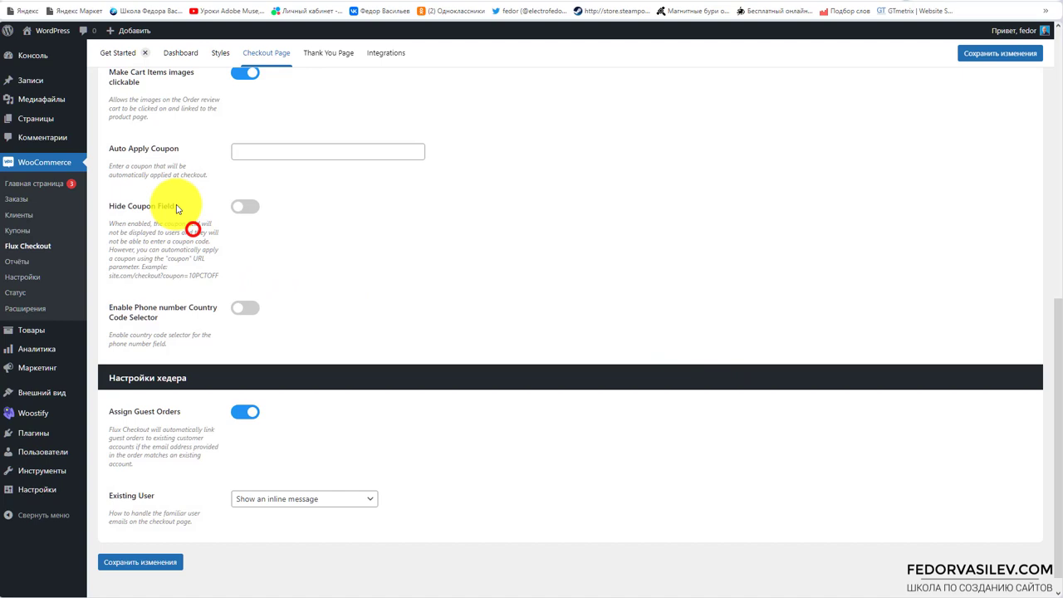
left_click(247, 206)
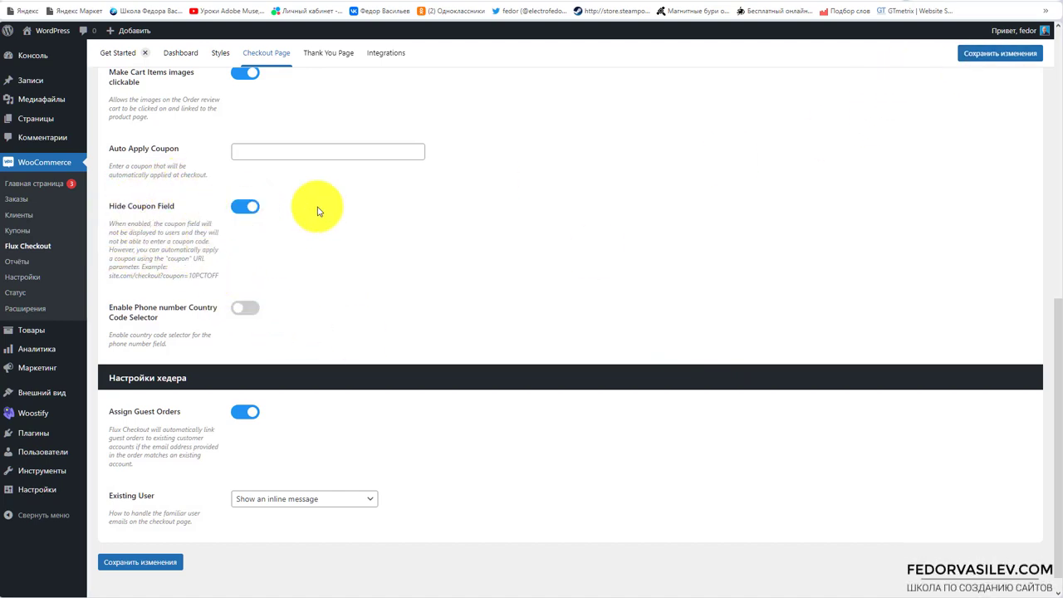
left_click(967, 53)
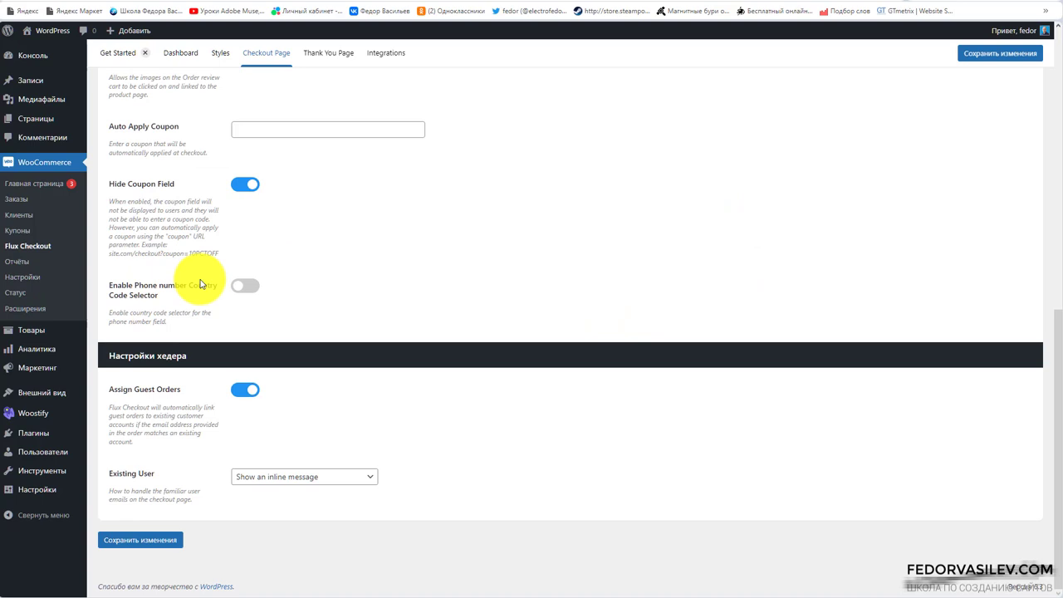
Enable and save the phone number country code selector, check the phone field on the refreshed checkout page, and switch the selector off again
left_click(245, 285)
left_click(181, 539)
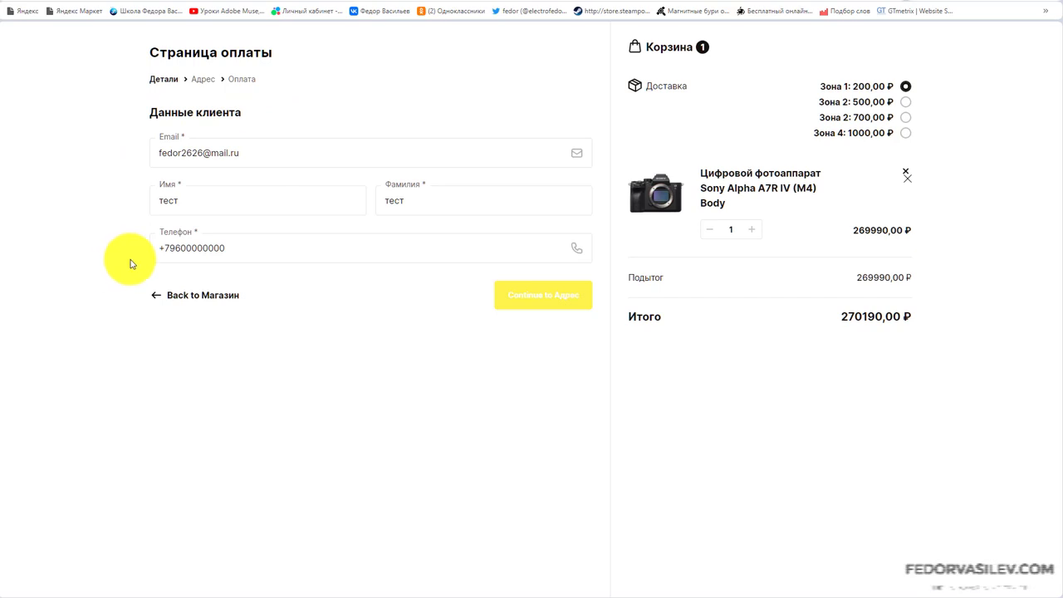
left_click(166, 241)
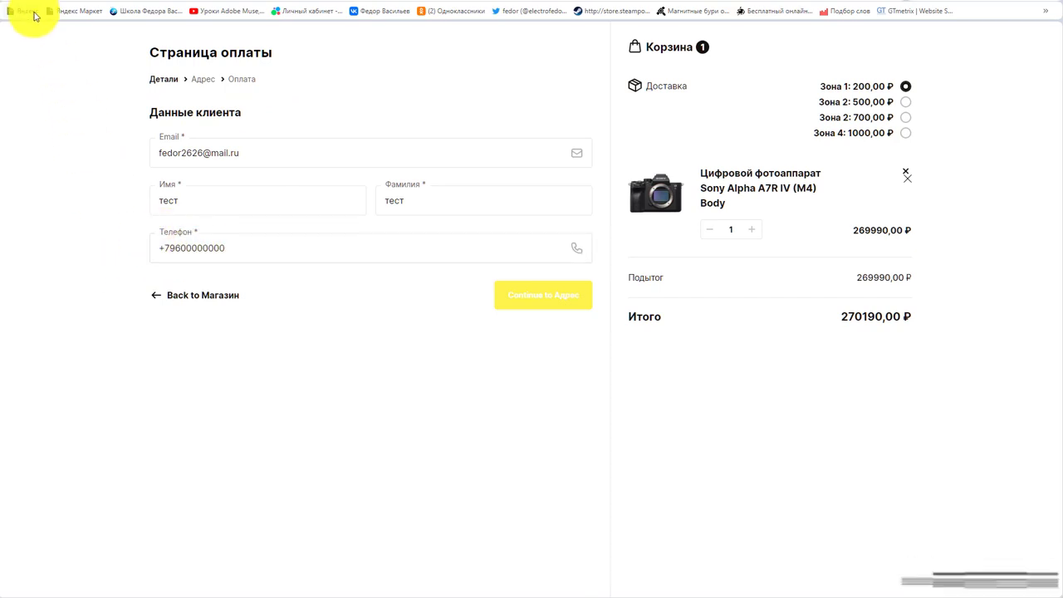
key("F5")
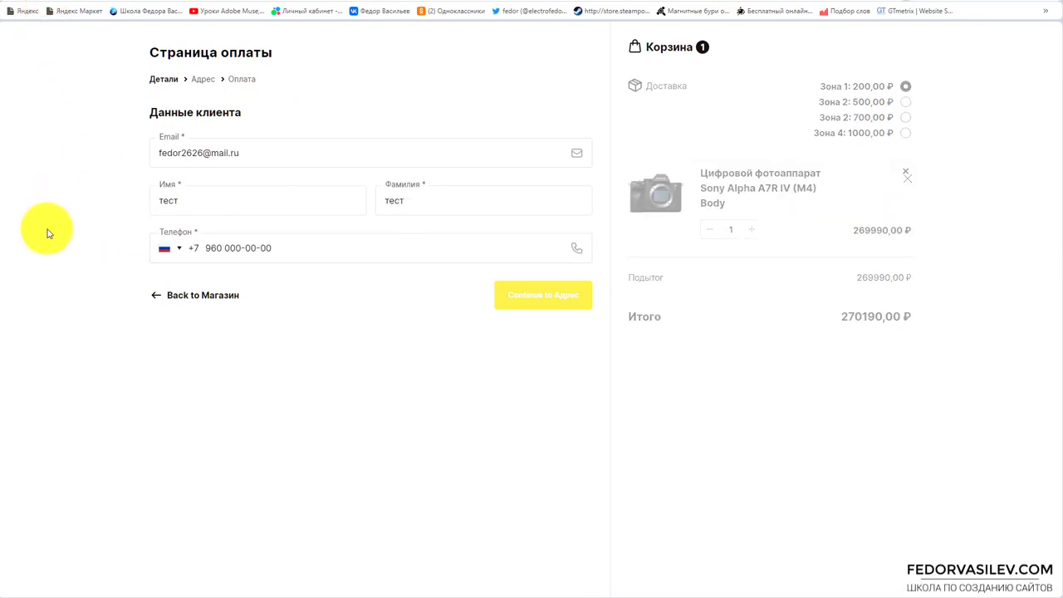
left_click(178, 246)
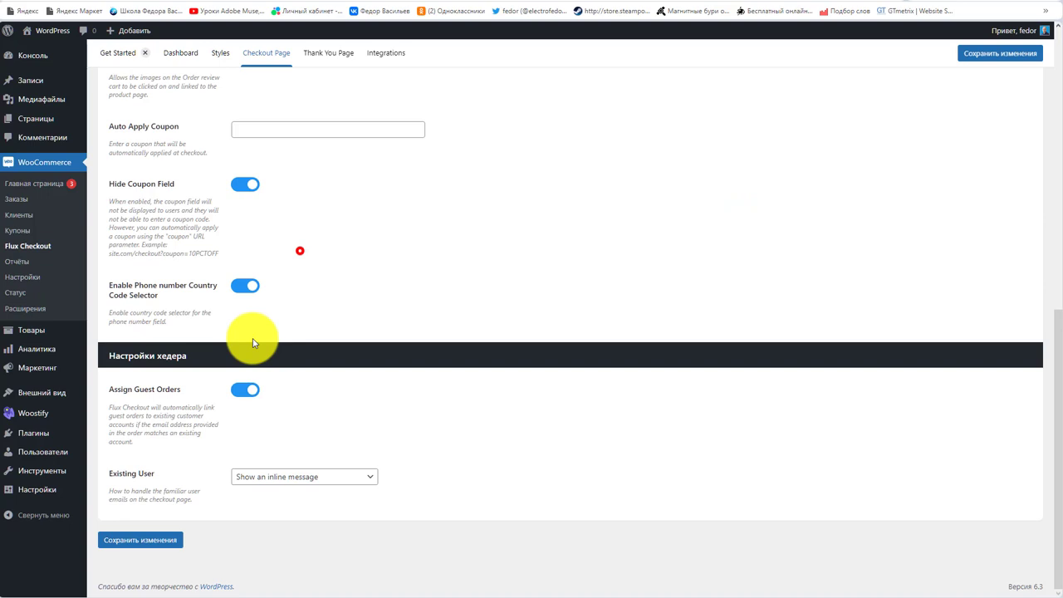
left_click(241, 287)
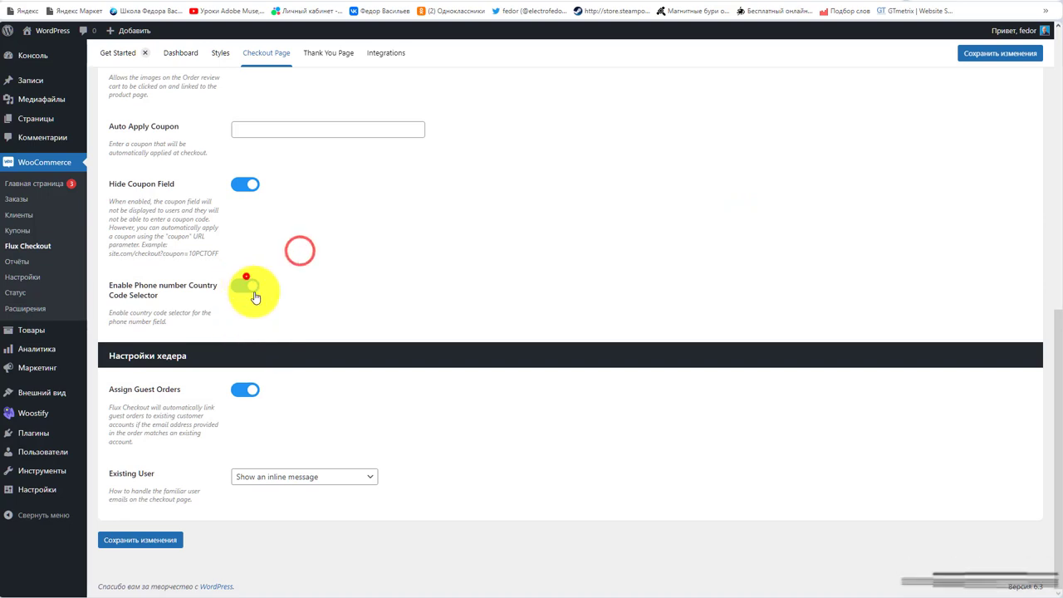
Examine the Assign Guest Orders description and the Existing User choices for handling familiar user emails at checkout
left_click_drag(109, 406, 214, 441)
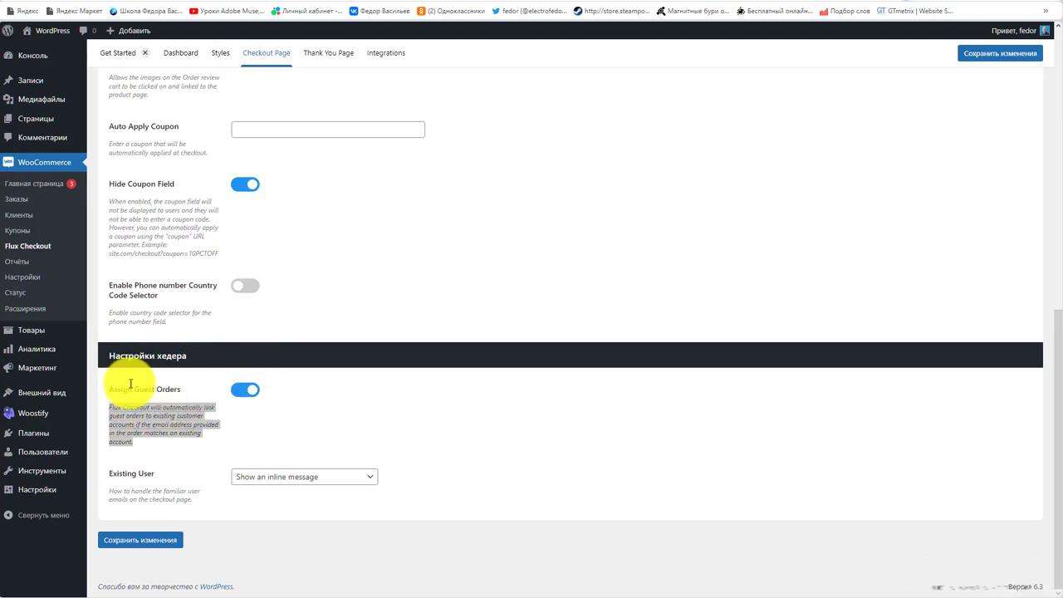
left_click(247, 415)
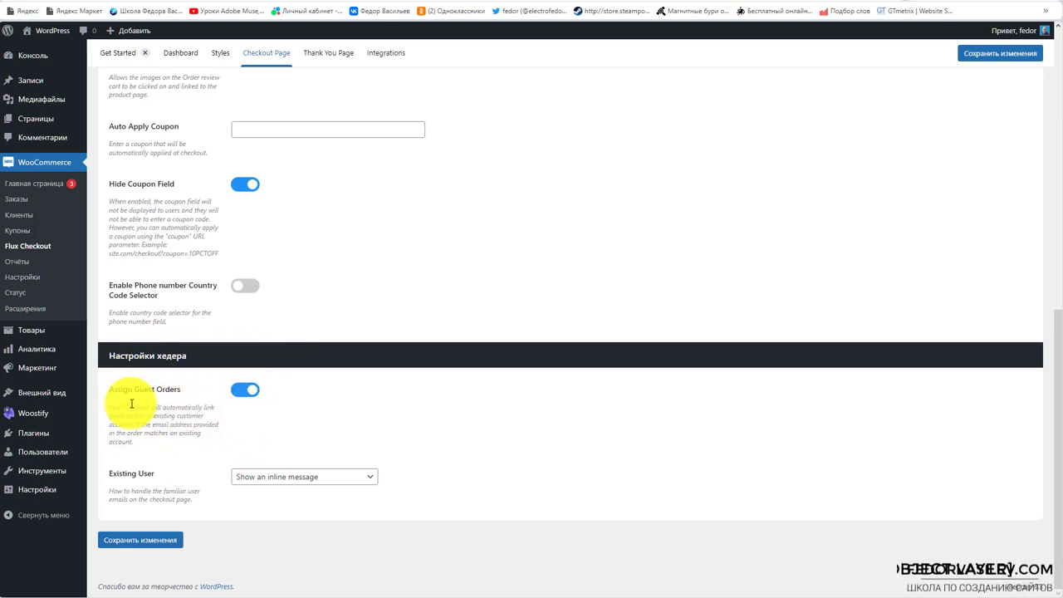
left_click(131, 498)
left_click_drag(130, 499, 149, 487)
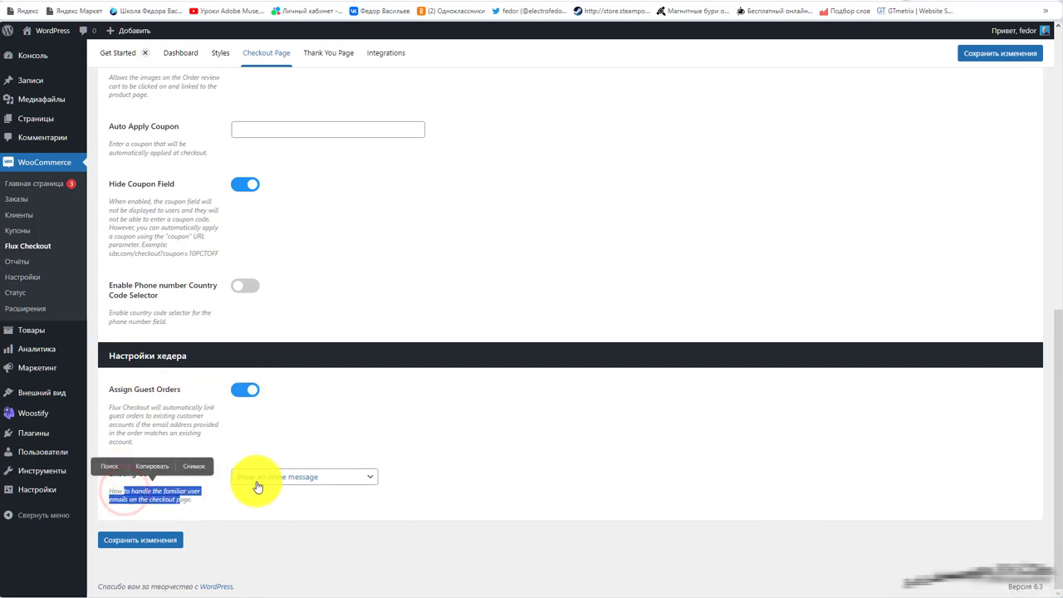
left_click(243, 484)
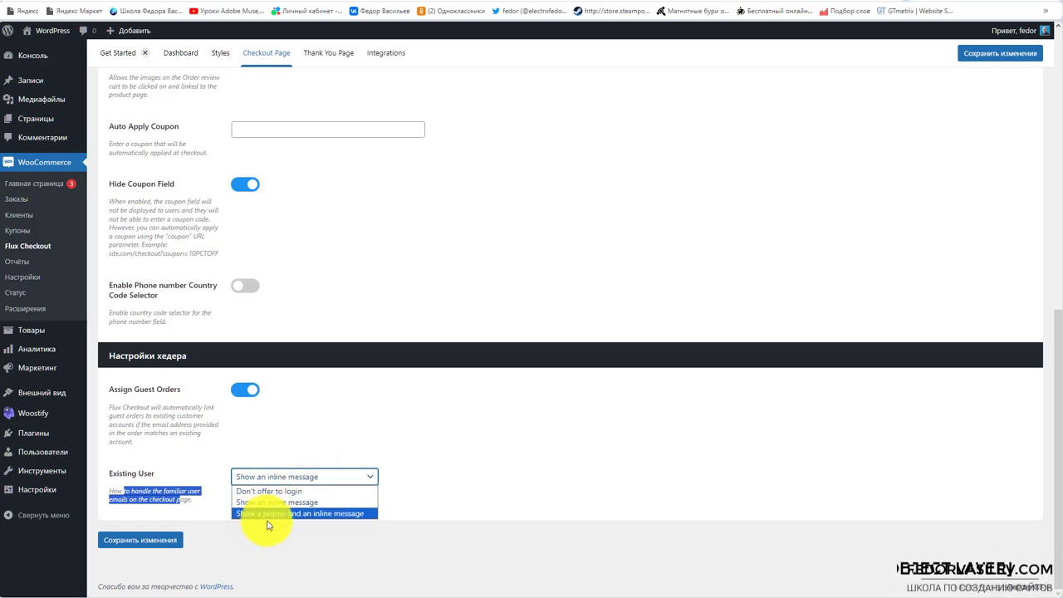
key("Escape")
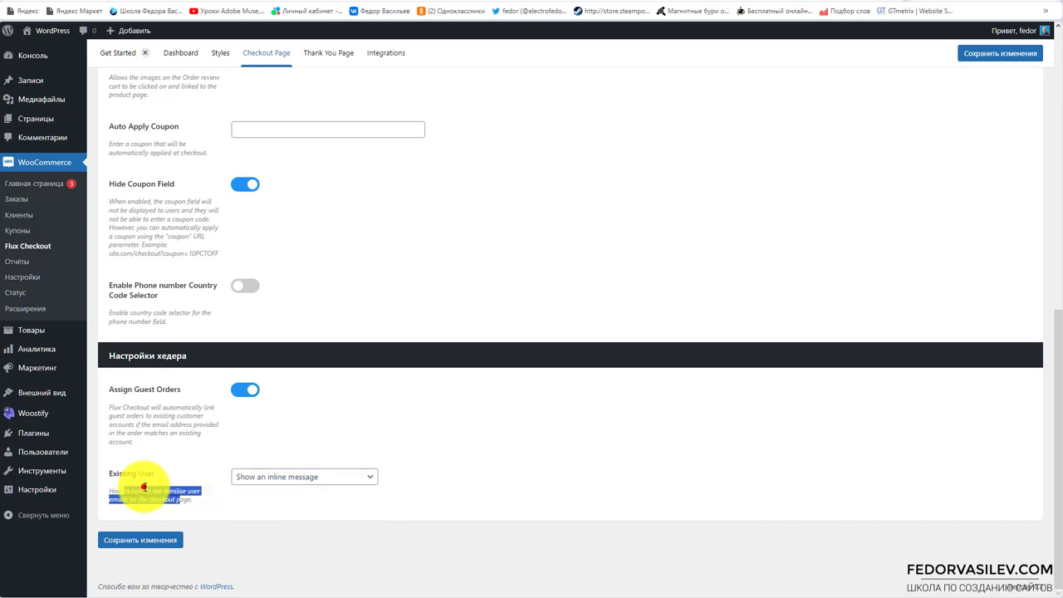
left_click(142, 490)
left_click(282, 477)
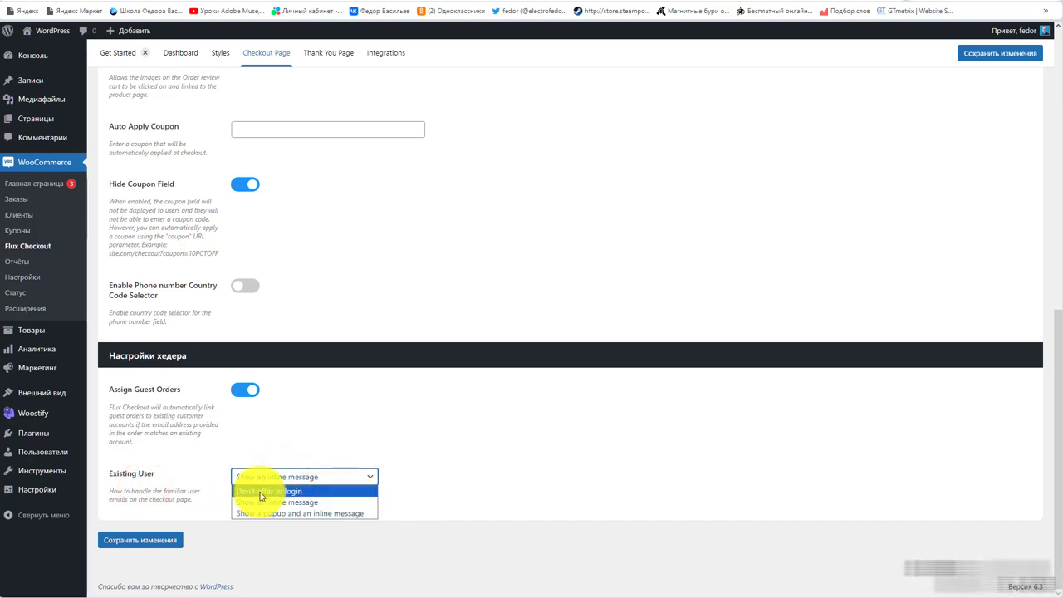
left_click(190, 502)
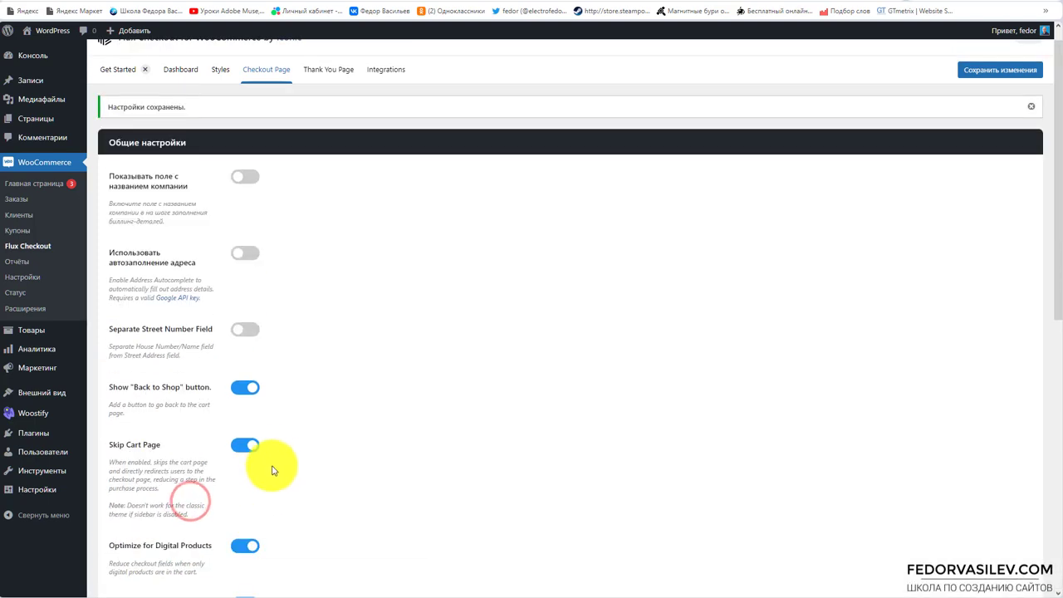
Enable the Flux Thank You Page and look over its map, content, placement and contact page settings
left_click(328, 69)
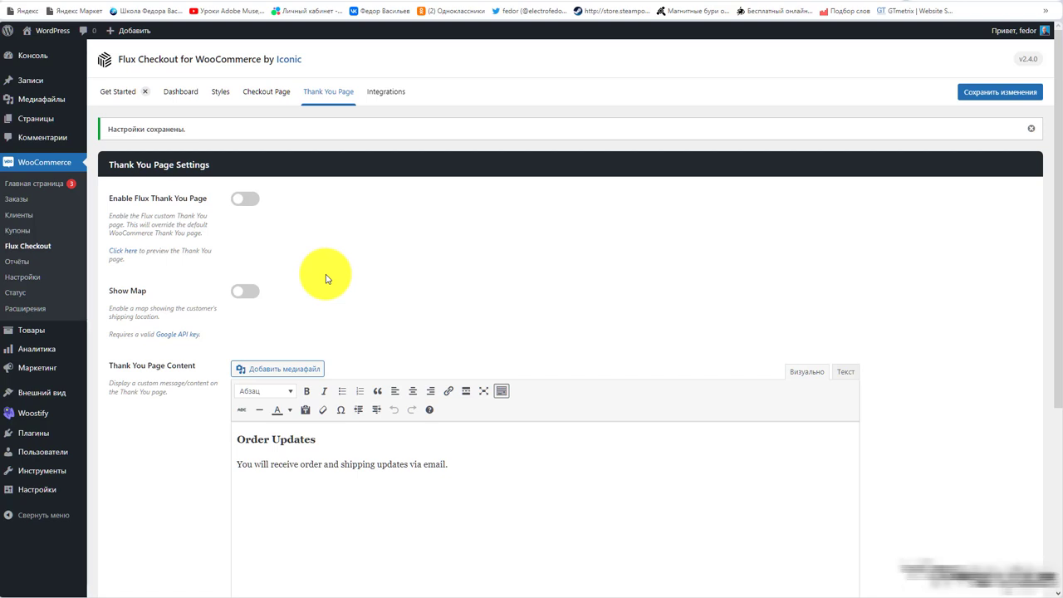
left_click(246, 202)
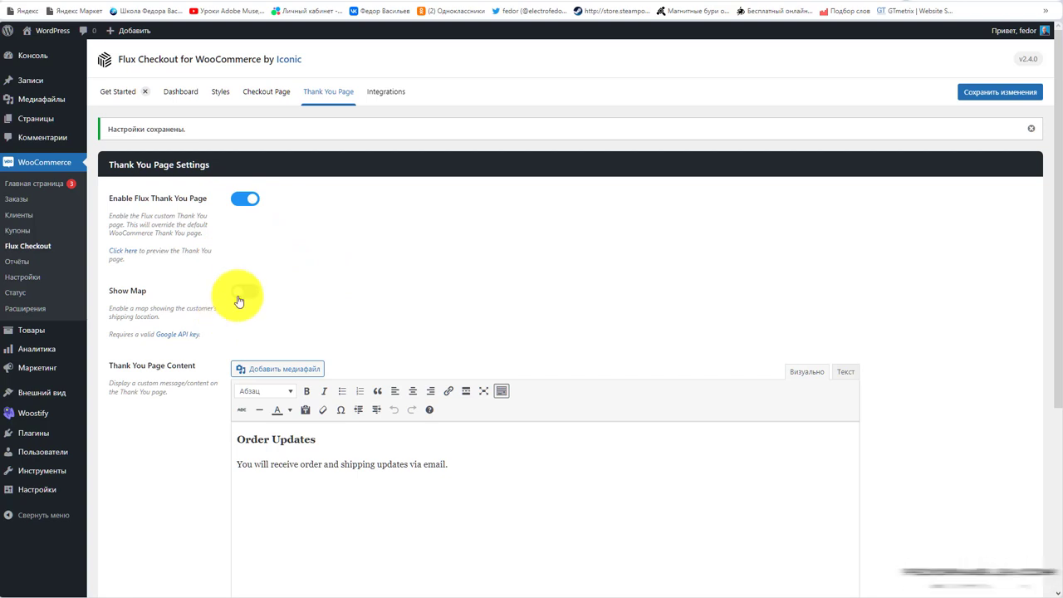
scroll(352, 323, "down", 2)
scroll(356, 325, "down", 1)
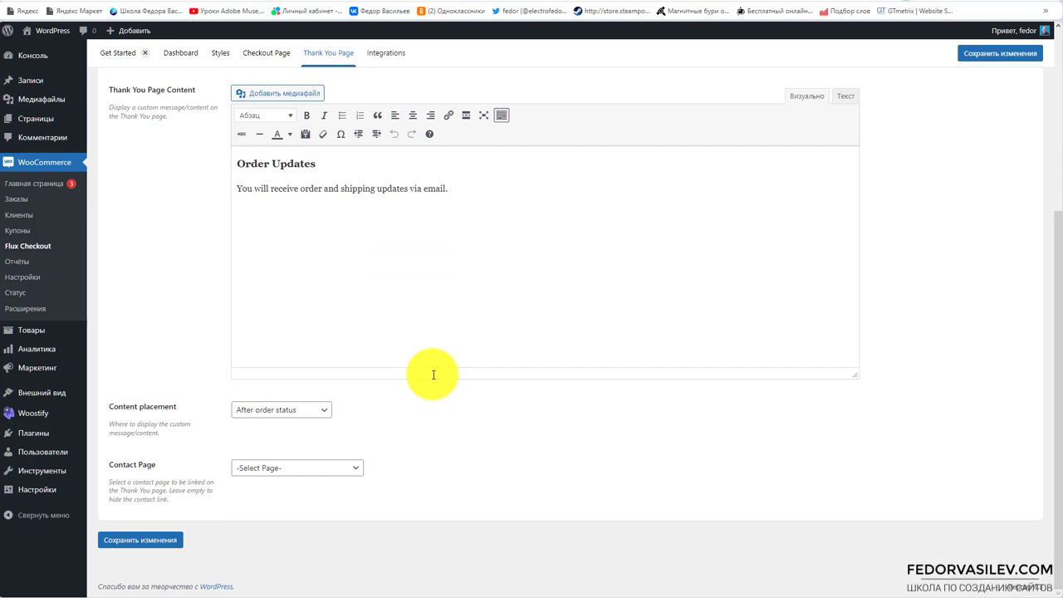
scroll(432, 379, "up", 3)
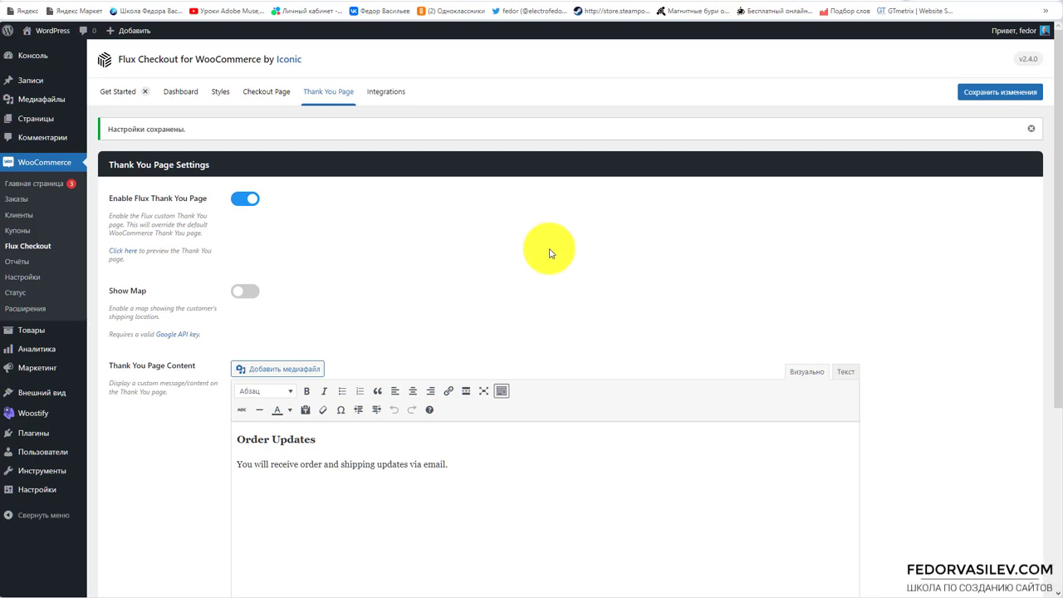
scroll(549, 253, "down", 3)
scroll(441, 288, "up", 3)
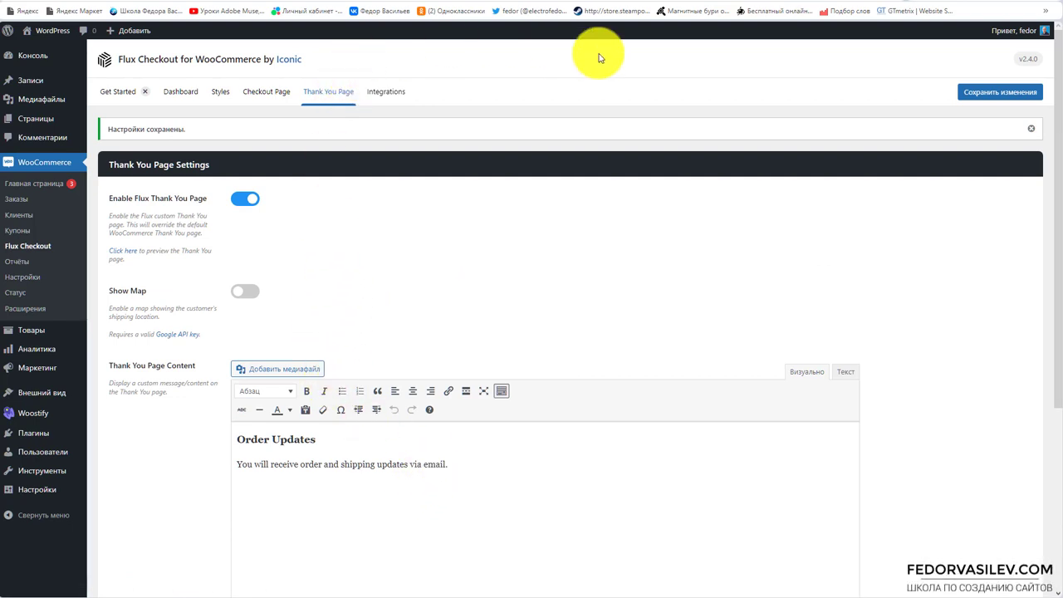
Look over the Order Updates message in the Thank You Page Content and the content placement and contact page settings
scroll(562, 238, "down", 2)
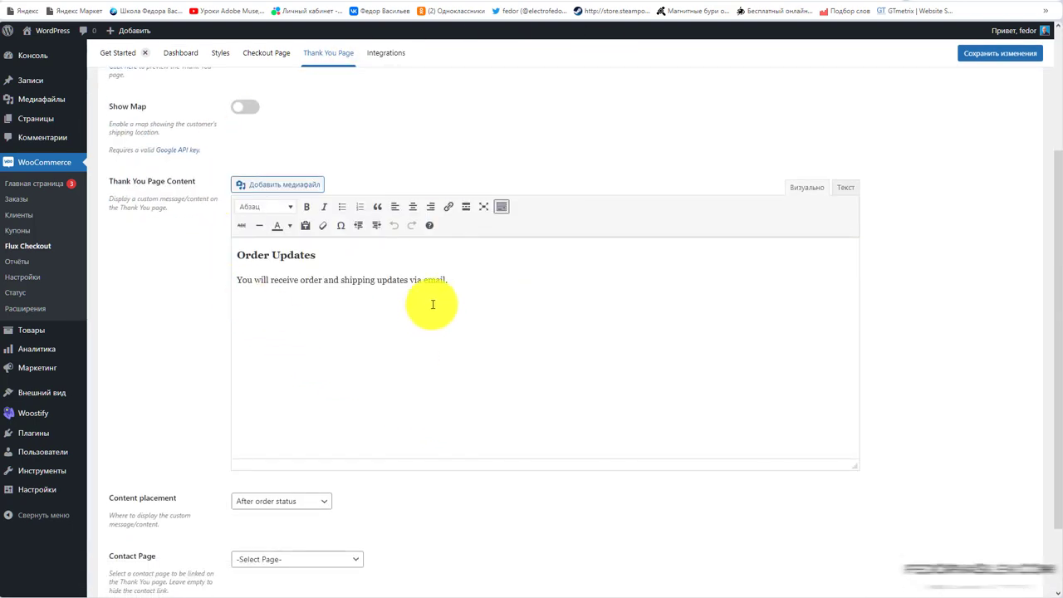
left_click_drag(477, 279, 277, 268)
left_click(330, 280)
left_click_drag(459, 281, 238, 255)
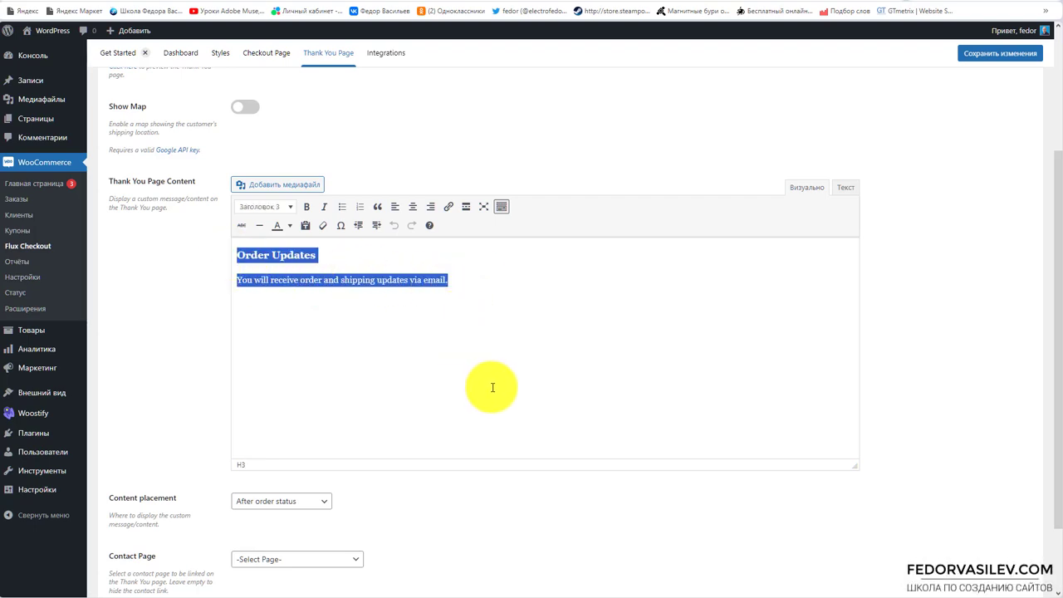
scroll(492, 387, "up", 1)
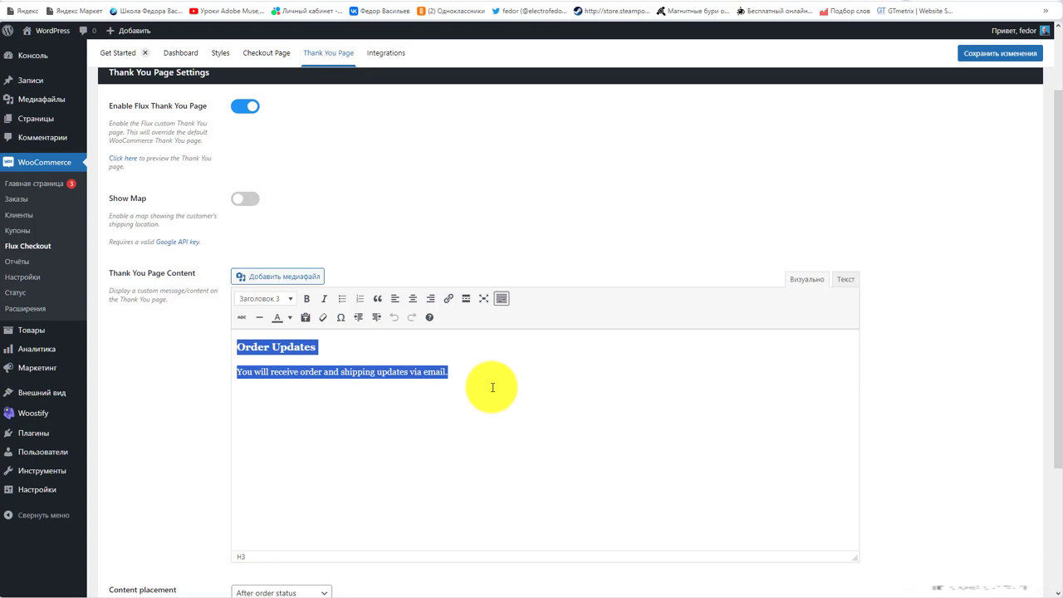
scroll(369, 319, "down", 2)
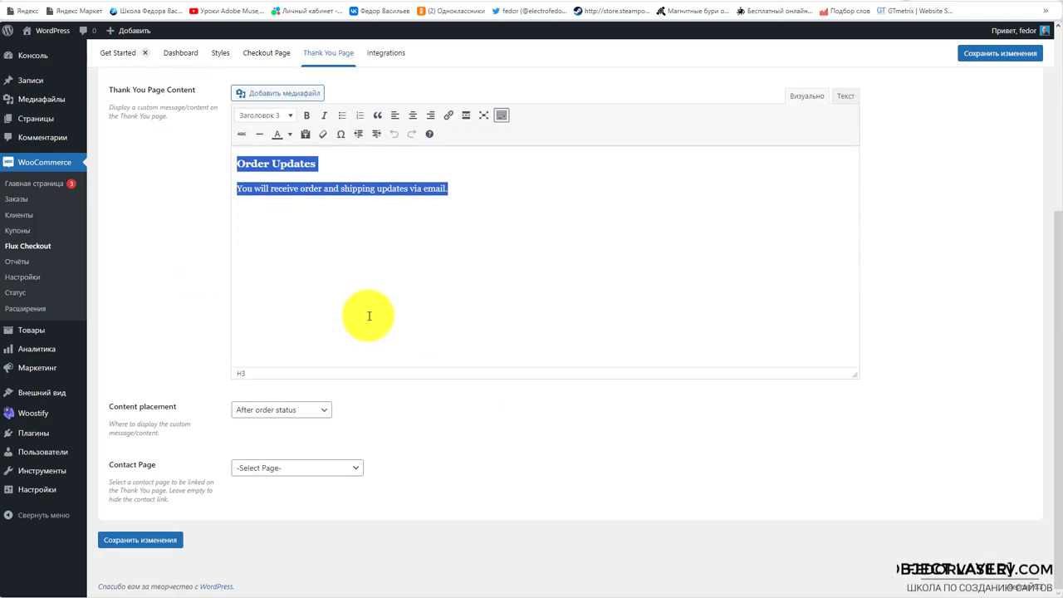
scroll(399, 308, "up", 3)
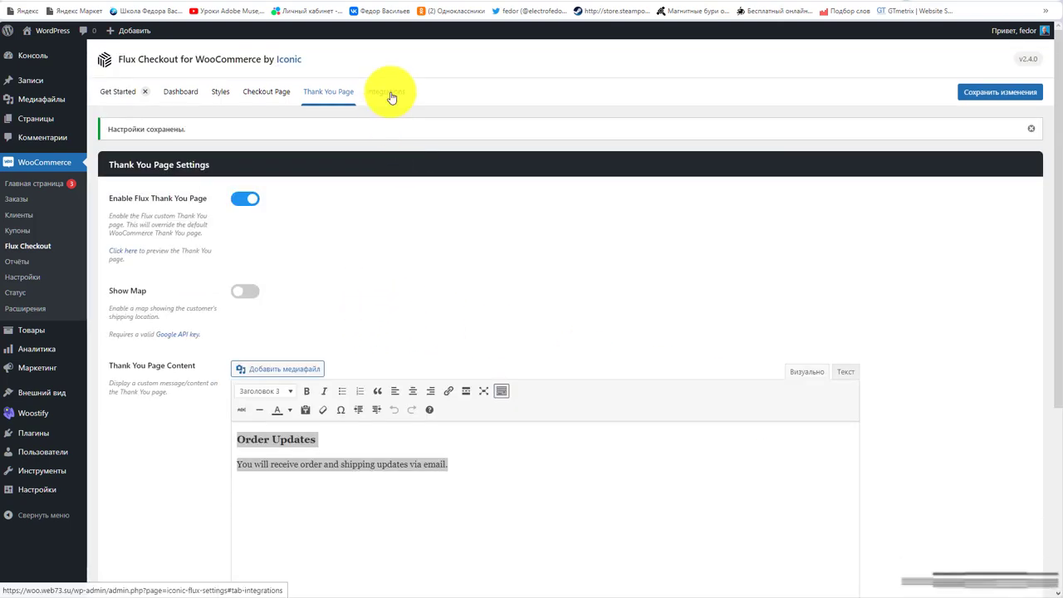
Choose the Classic theme in the Flux styles, disable Show Order Review, save the settings and switch to the checkout page
left_click(217, 92)
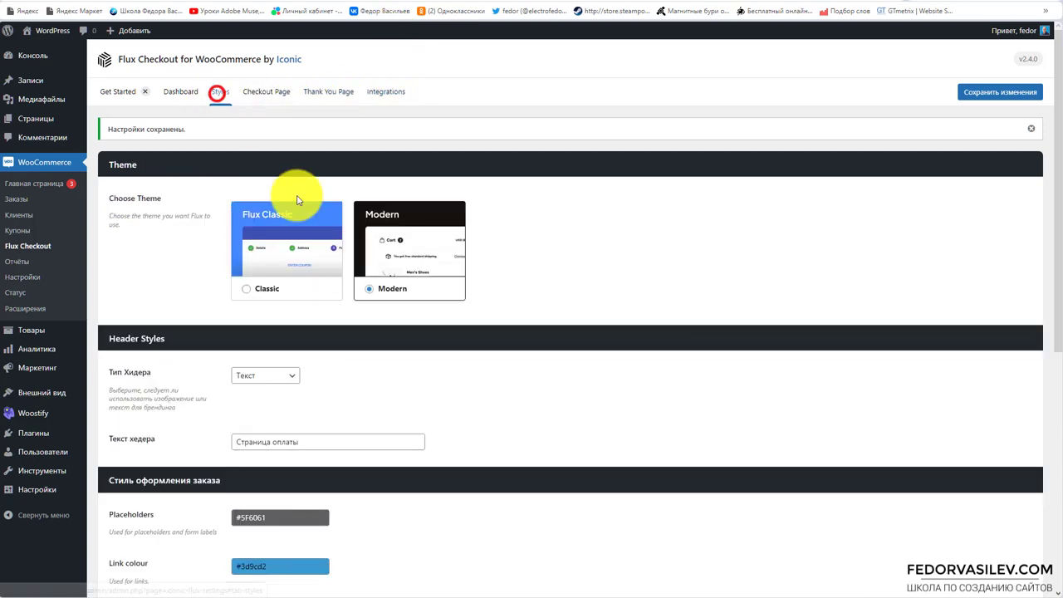
left_click(247, 288)
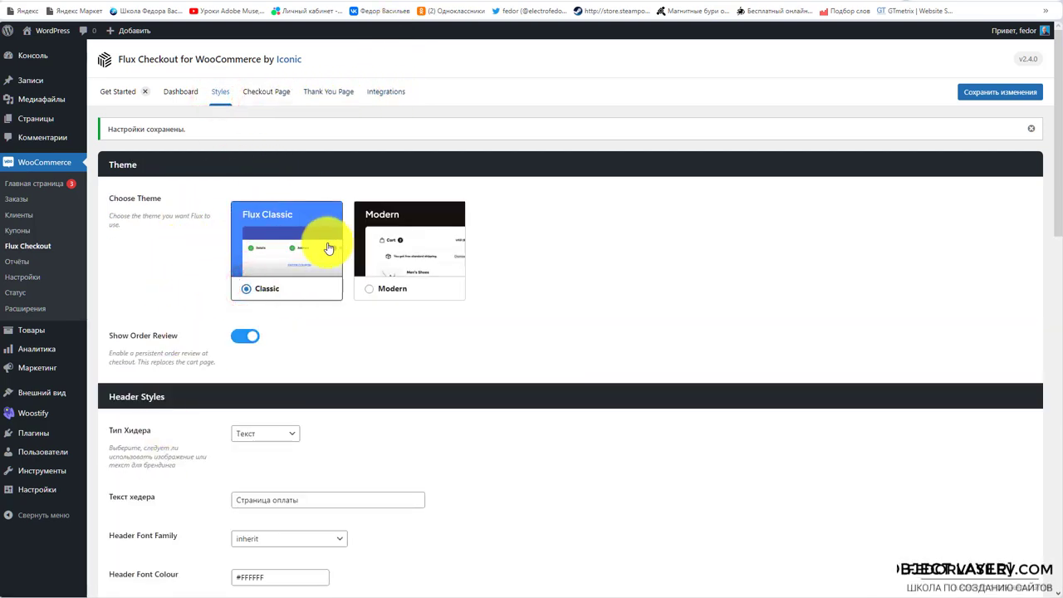
left_click(242, 336)
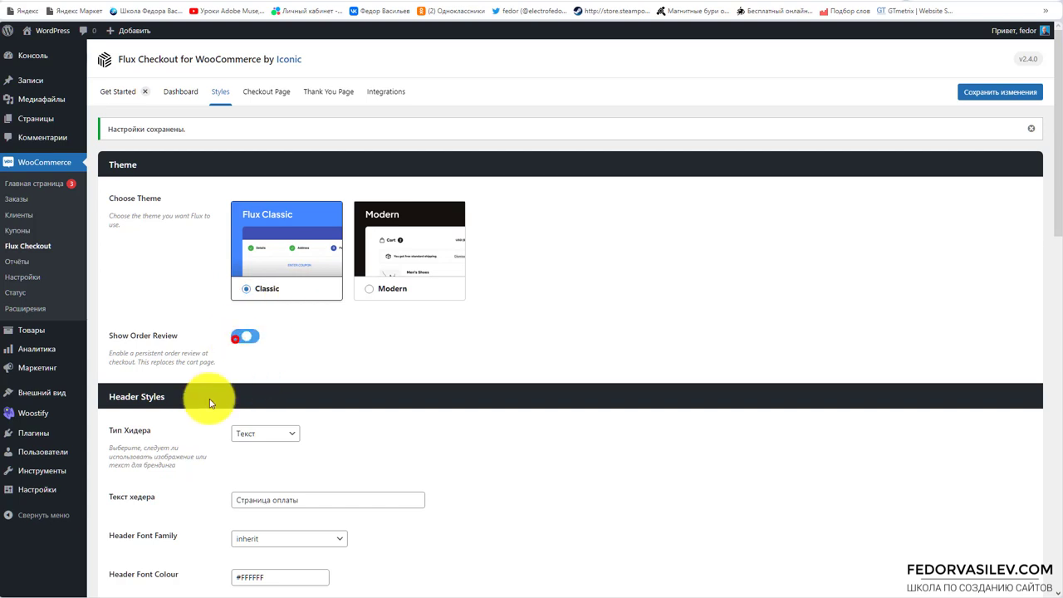
left_click(988, 91)
key("ctrl+Tab")
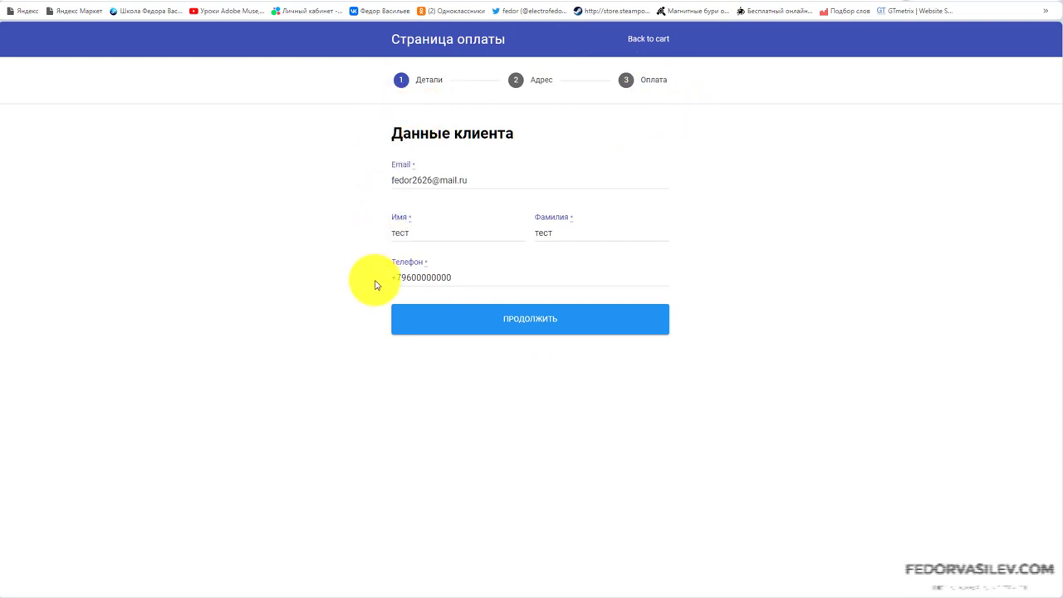
Walk through the Classic checkout's details, address and payment steps, revisit the first two steps, and return to the Flux style settings
left_click(516, 324)
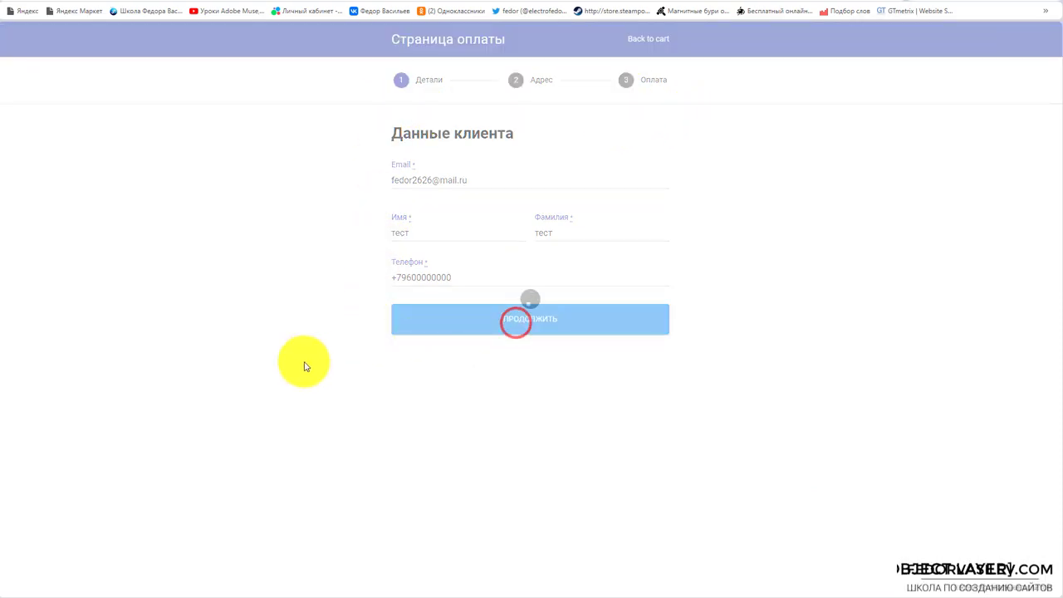
scroll(452, 241, "down", 1)
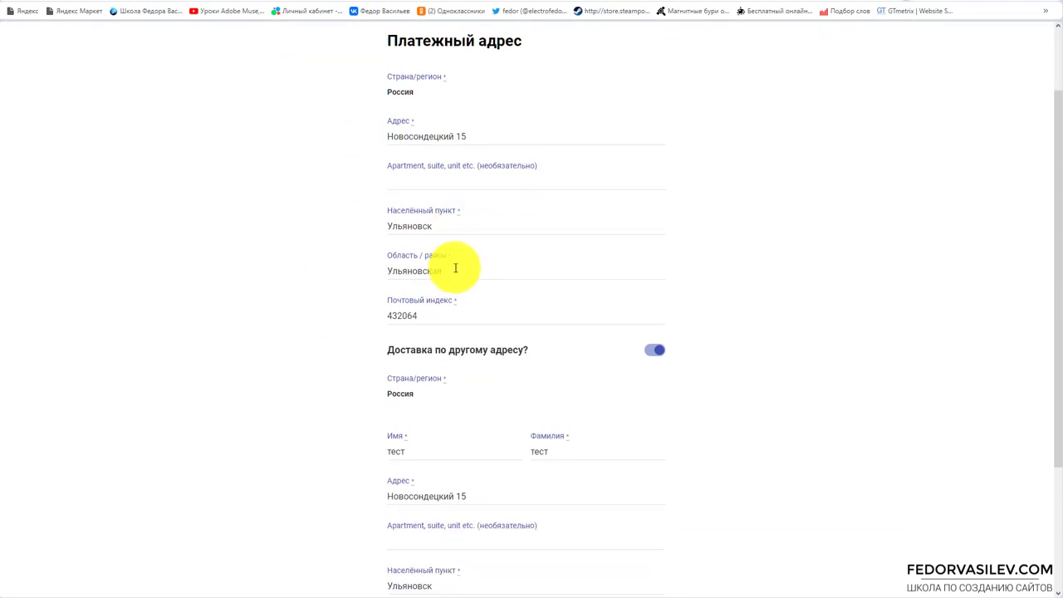
scroll(455, 268, "up", 1)
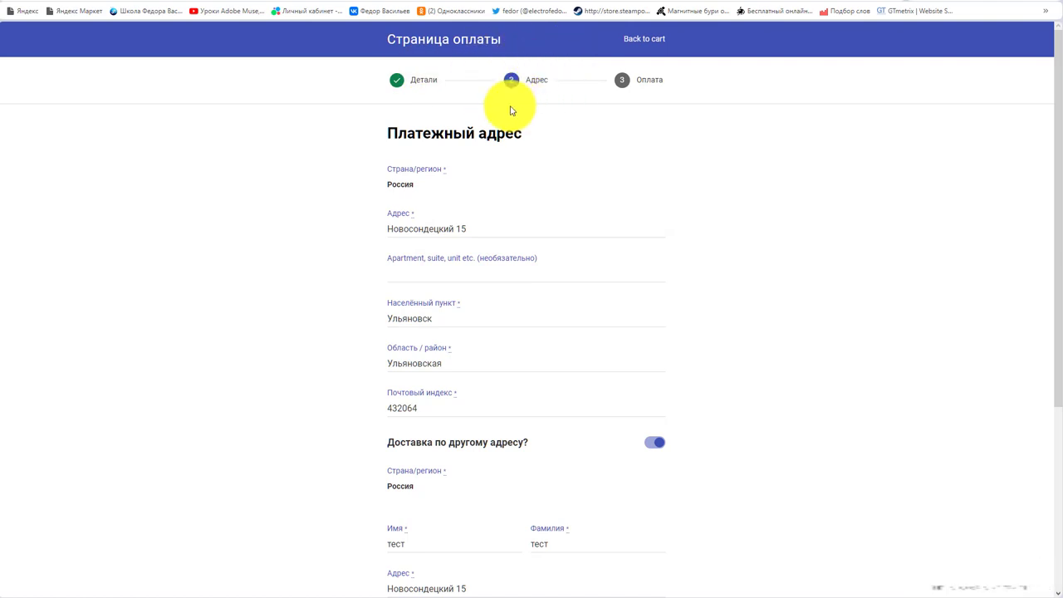
scroll(614, 221, "down", 3)
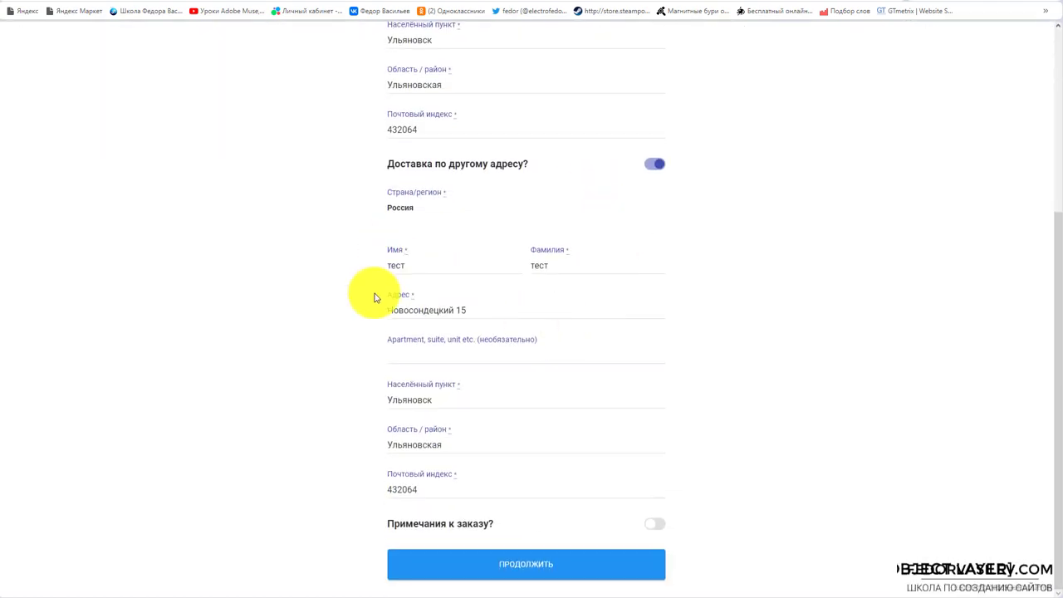
left_click(536, 569)
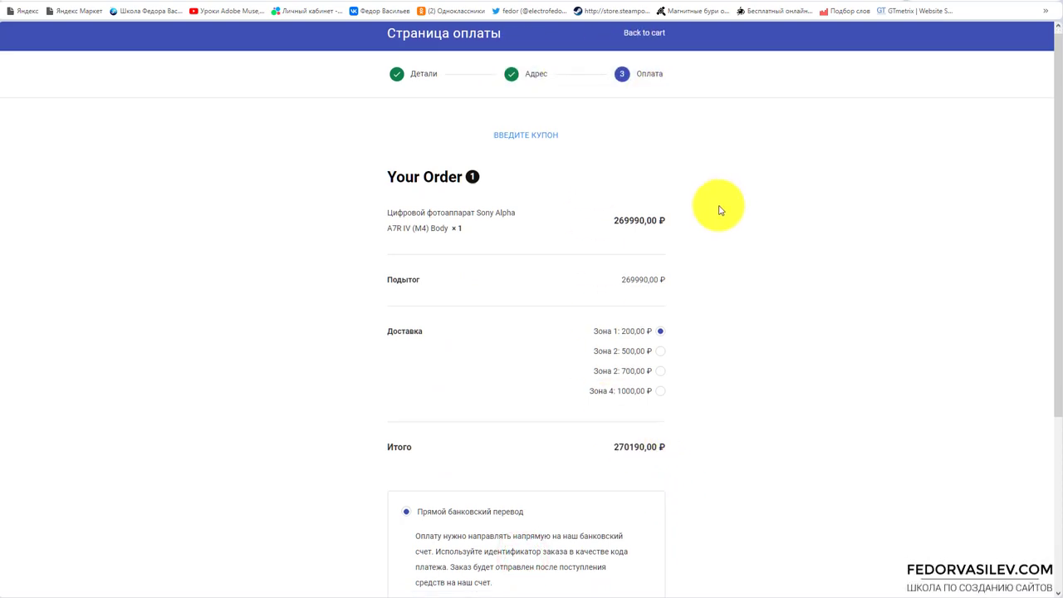
scroll(720, 210, "down", 3)
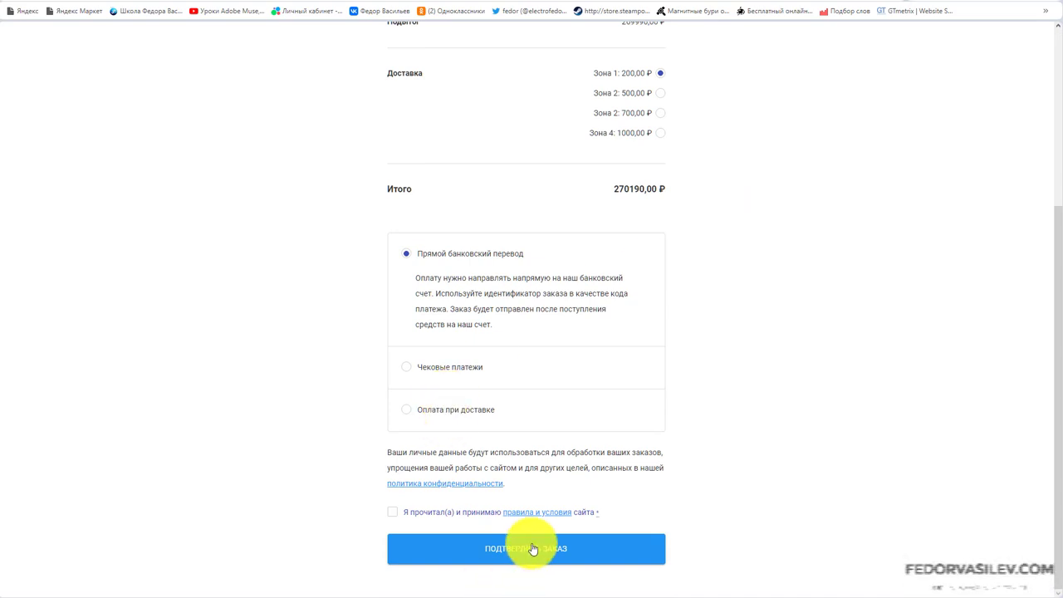
scroll(493, 422, "up", 3)
left_click(415, 86)
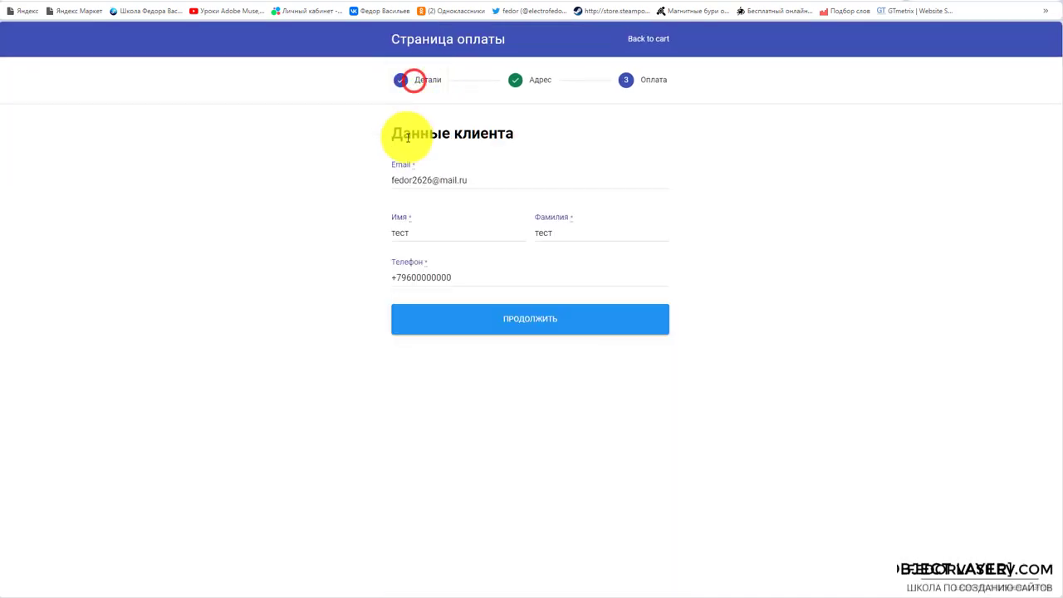
left_click(515, 84)
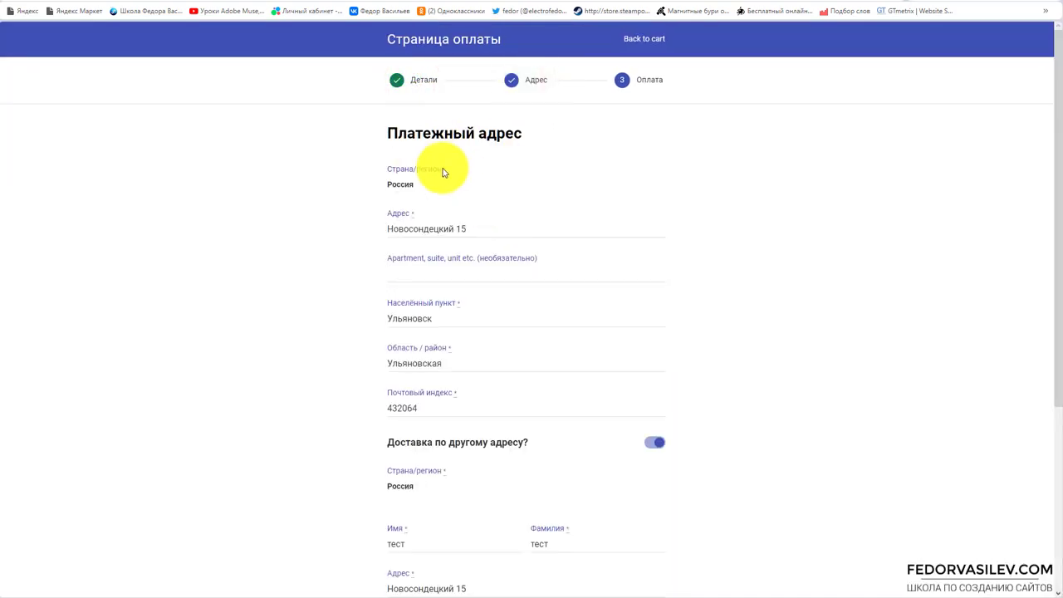
left_click(402, 82)
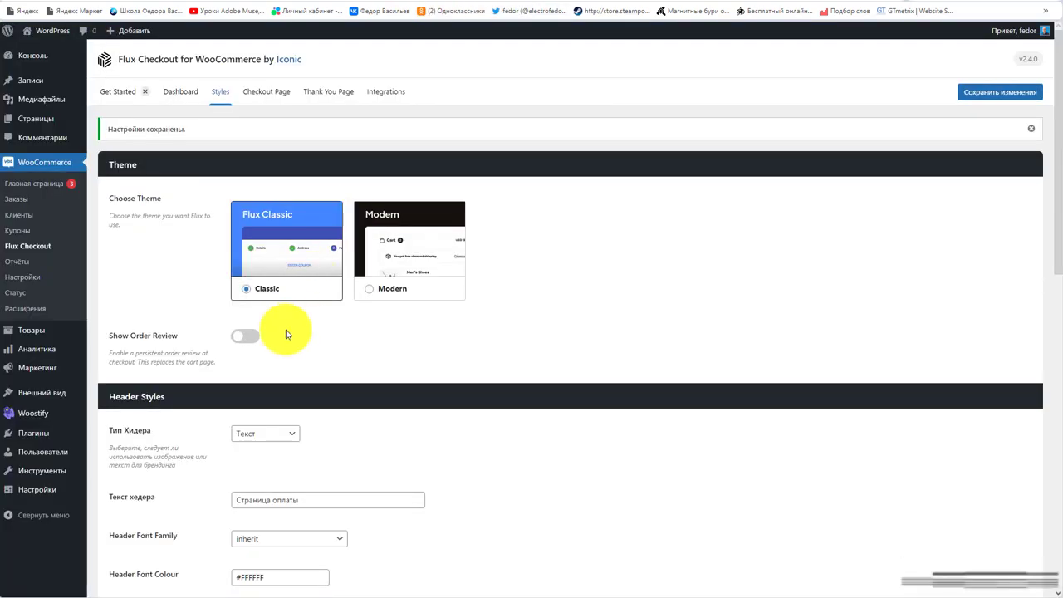
Enable Show Order Review, save the settings, and check the name fields and order summary on the checkout page
left_click(241, 334)
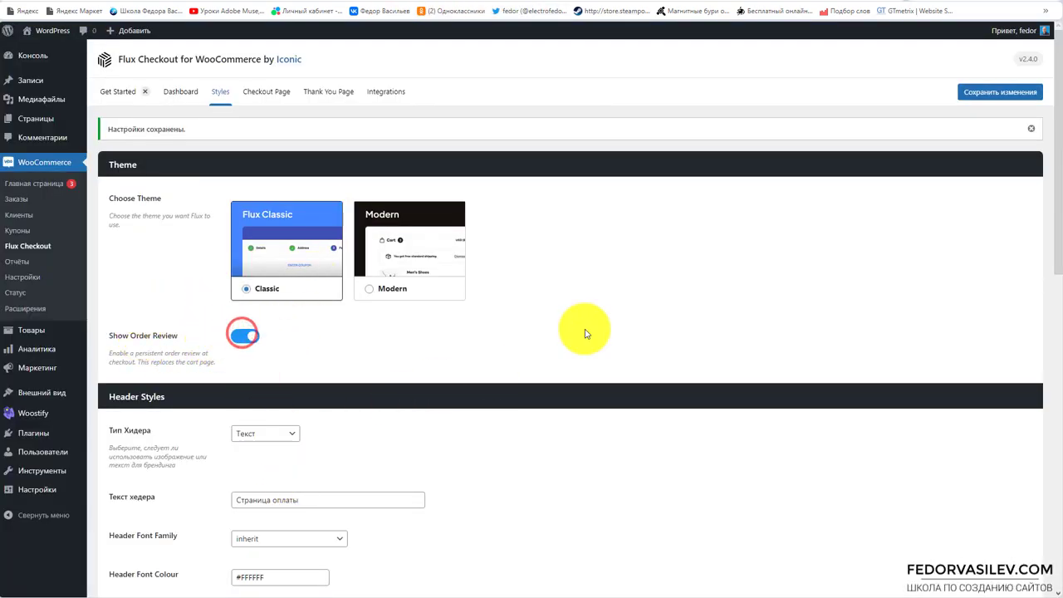
left_click(961, 91)
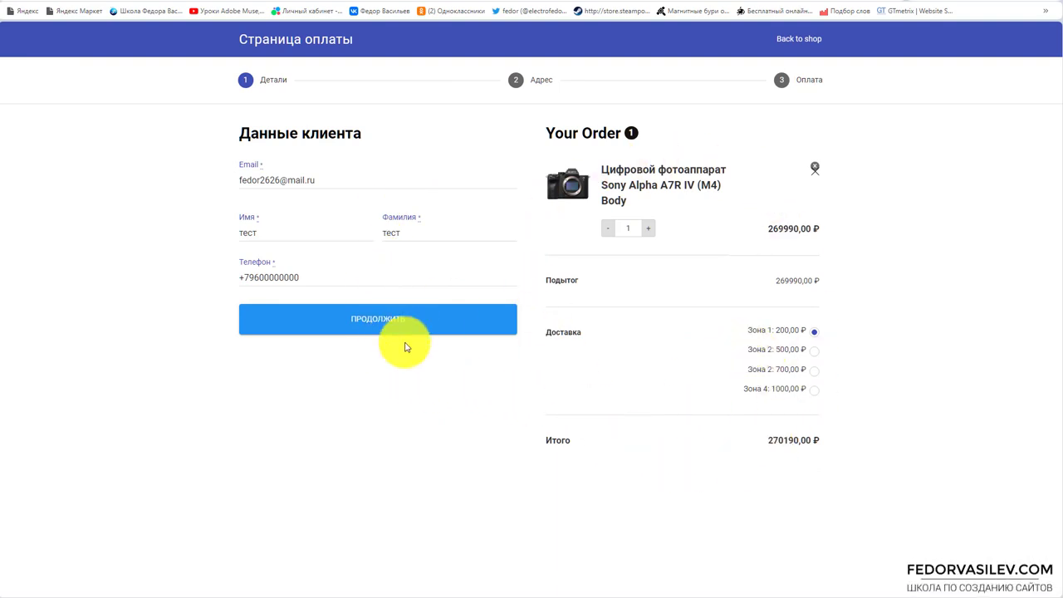
left_click(268, 229)
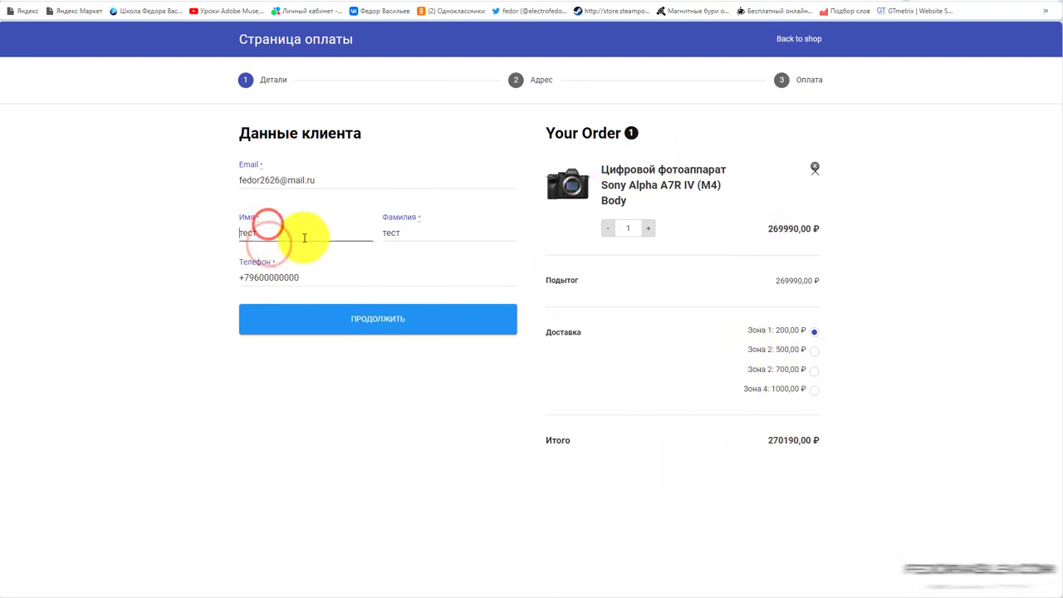
left_click(438, 231)
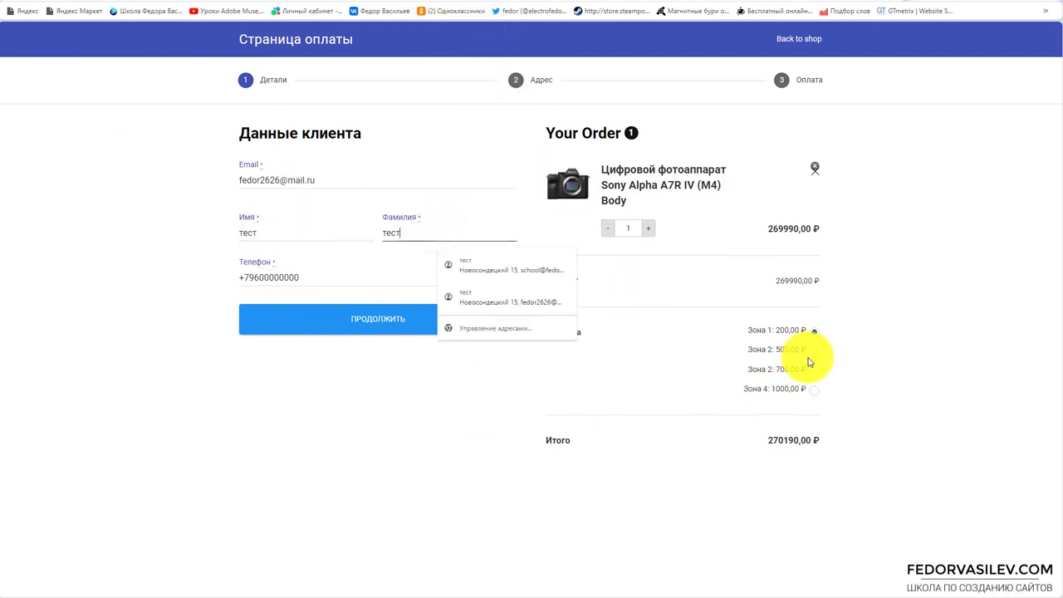
left_click(403, 153)
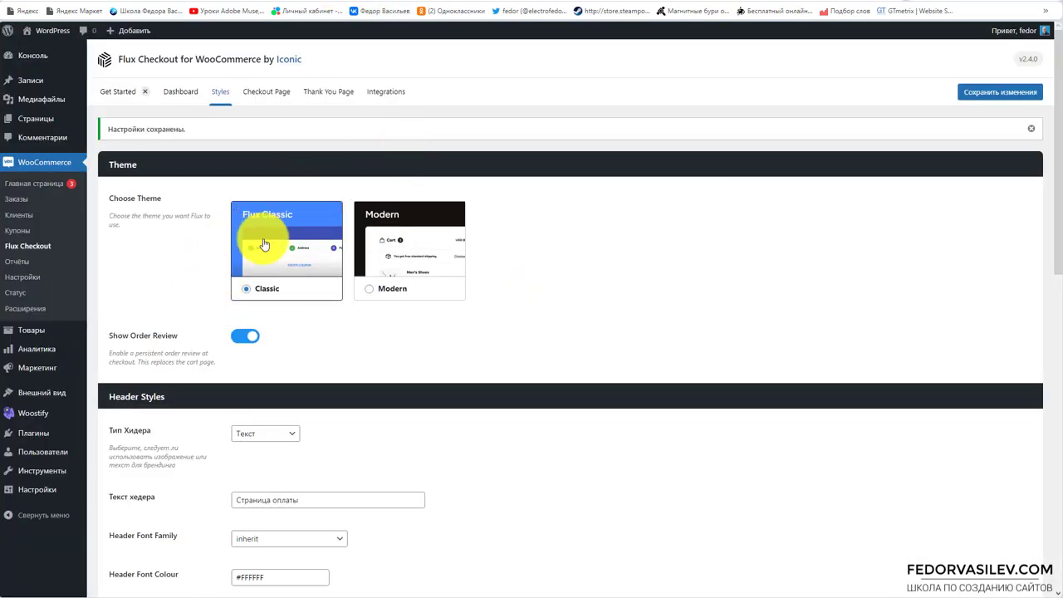
Alternate between the Modern and Classic themes to compare their style options, ending on Classic
left_click(365, 290)
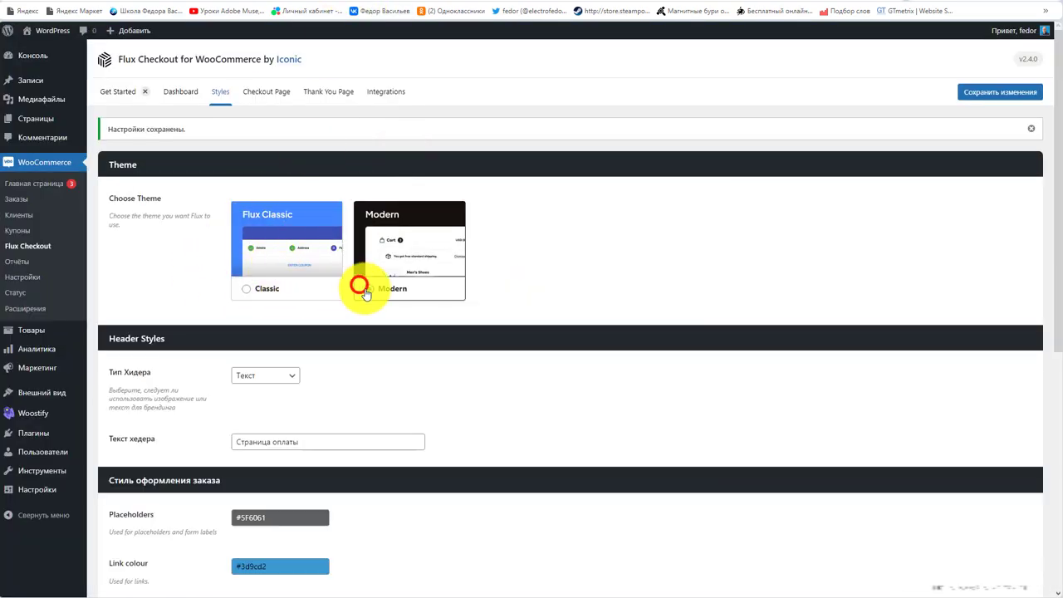
left_click(246, 289)
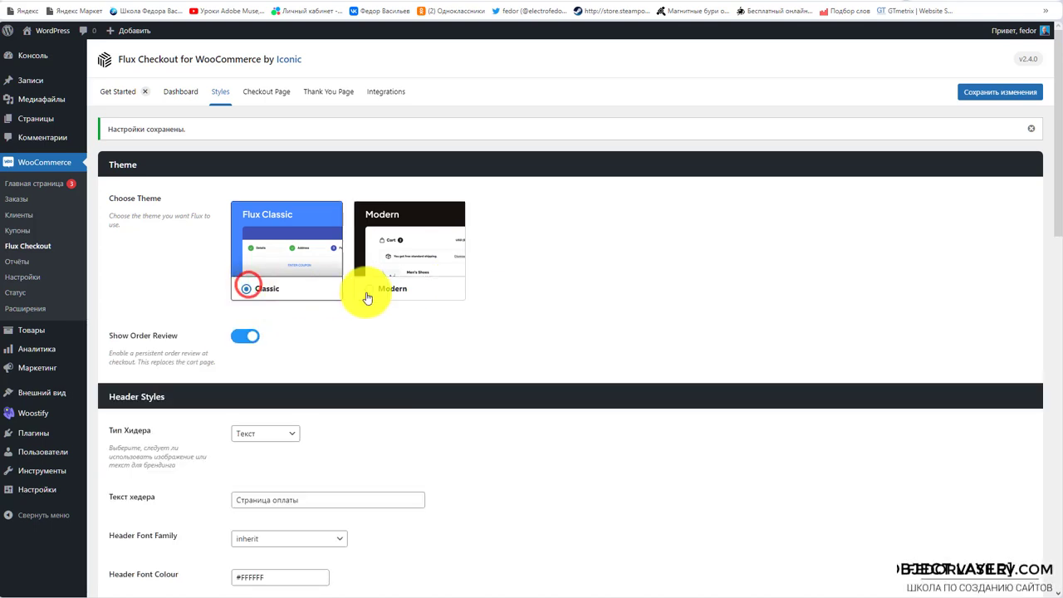
left_click(368, 291)
left_click(291, 289)
Examine the Classic theme's header styles, primary and contrast colour palettes, and the list of header background gradients
scroll(158, 333, "down", 3)
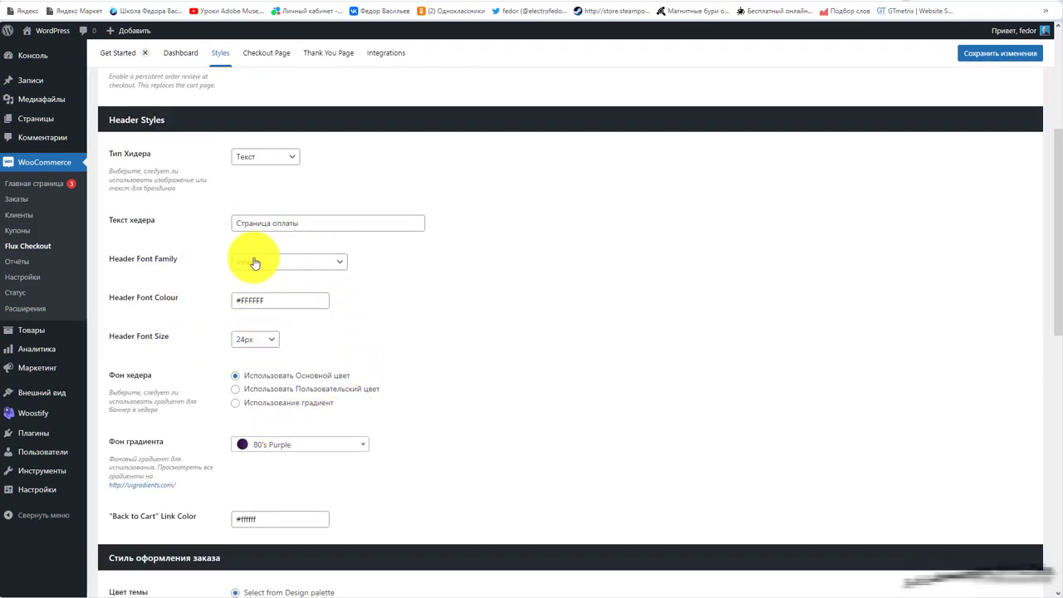
scroll(344, 240, "down", 5)
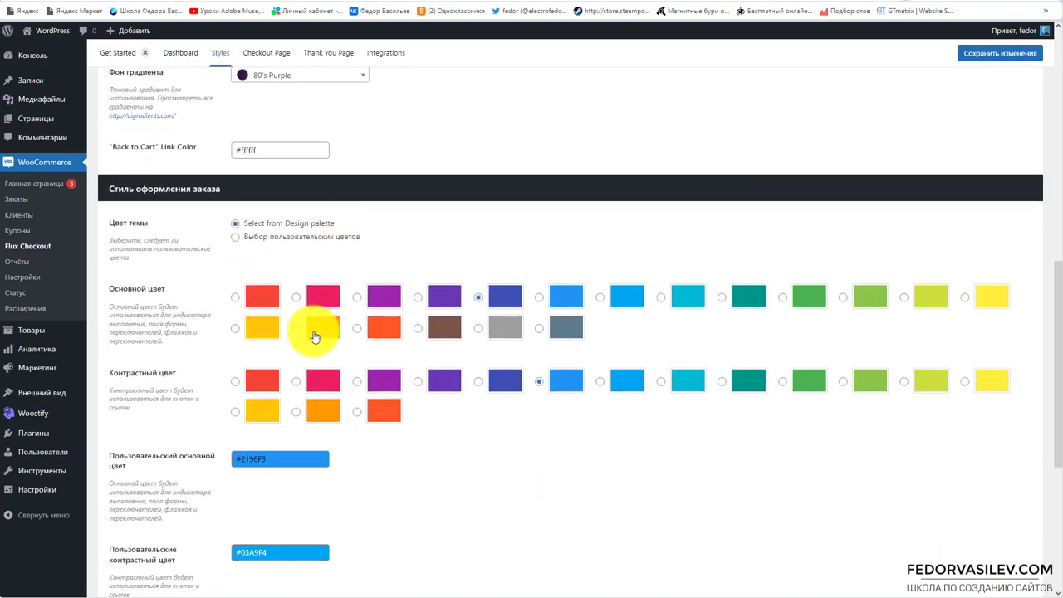
left_click_drag(170, 308, 123, 288)
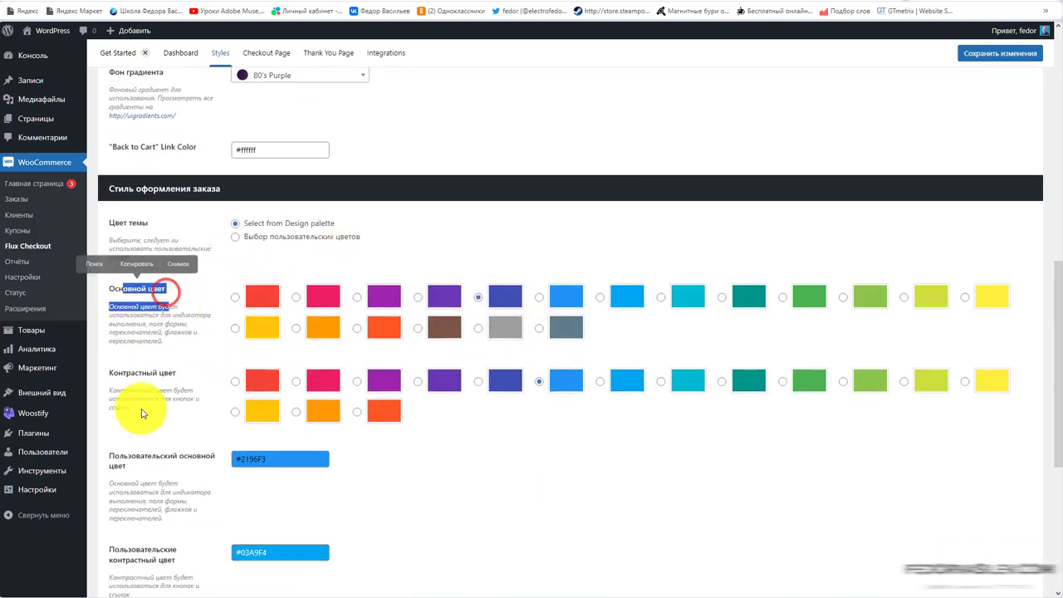
left_click_drag(171, 390, 188, 348)
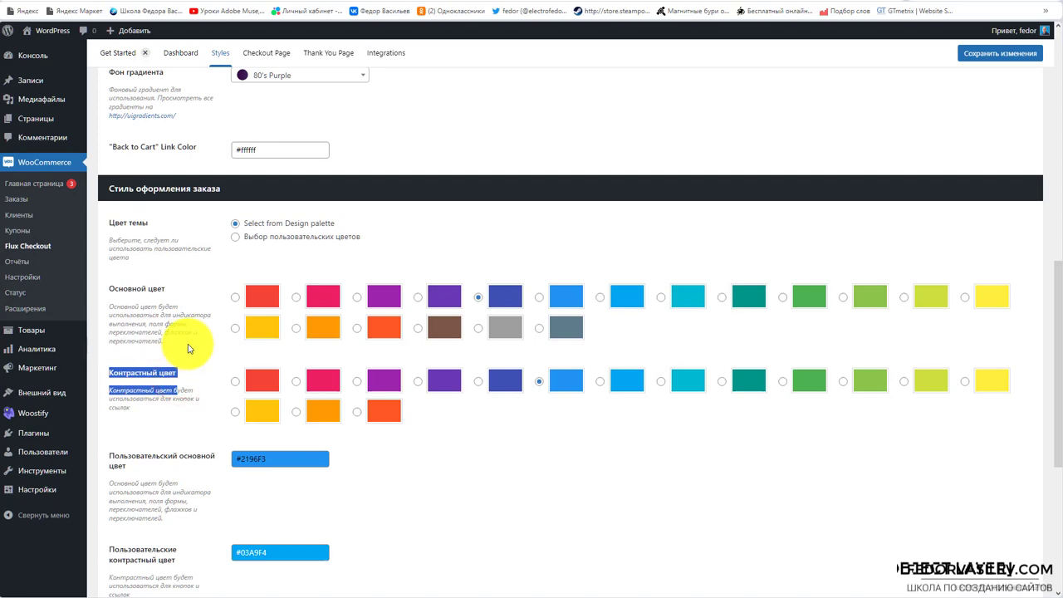
scroll(249, 510, "down", 5)
scroll(347, 361, "up", 7)
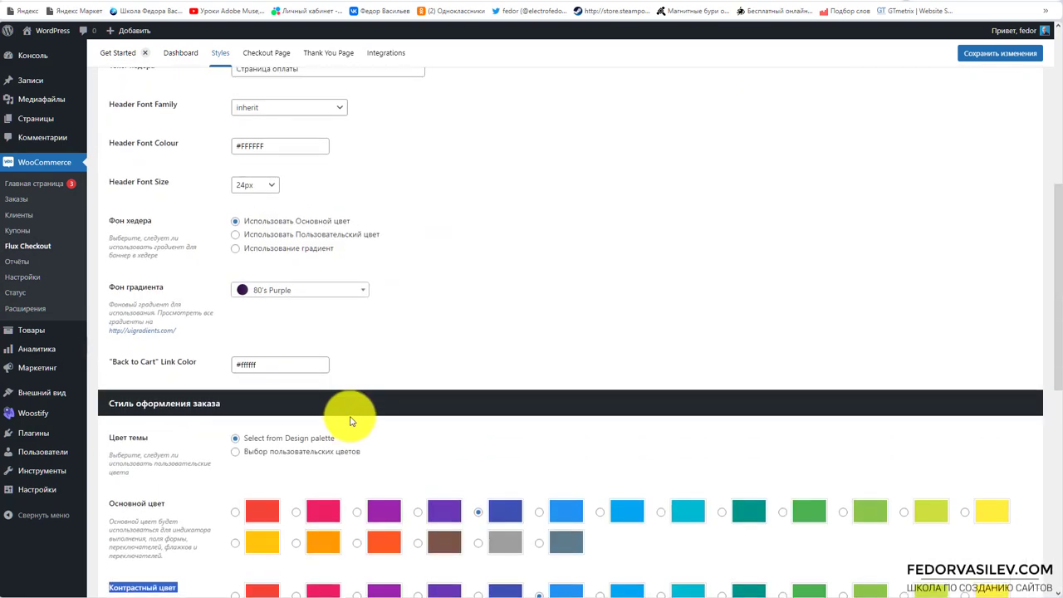
left_click(241, 289)
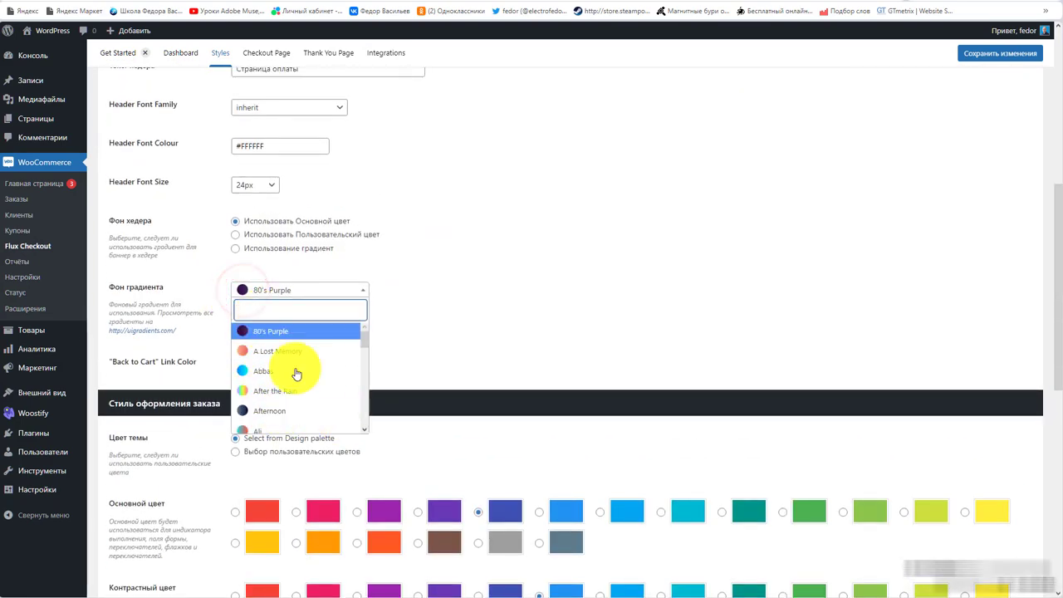
left_click(461, 331)
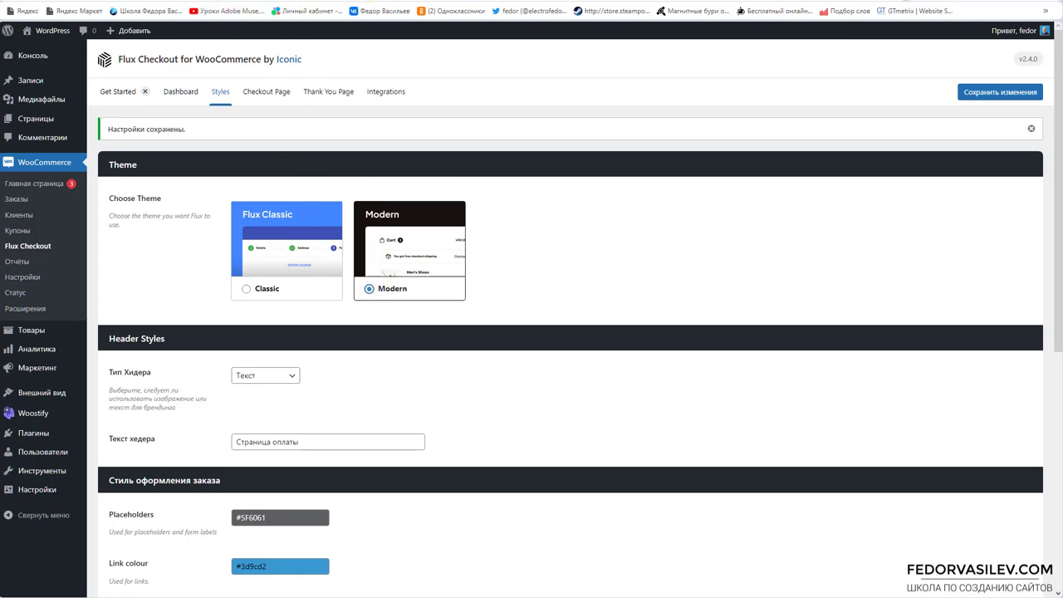
Glance at the open checkout page and save the settings with the Modern theme selected
key("ctrl+Tab")
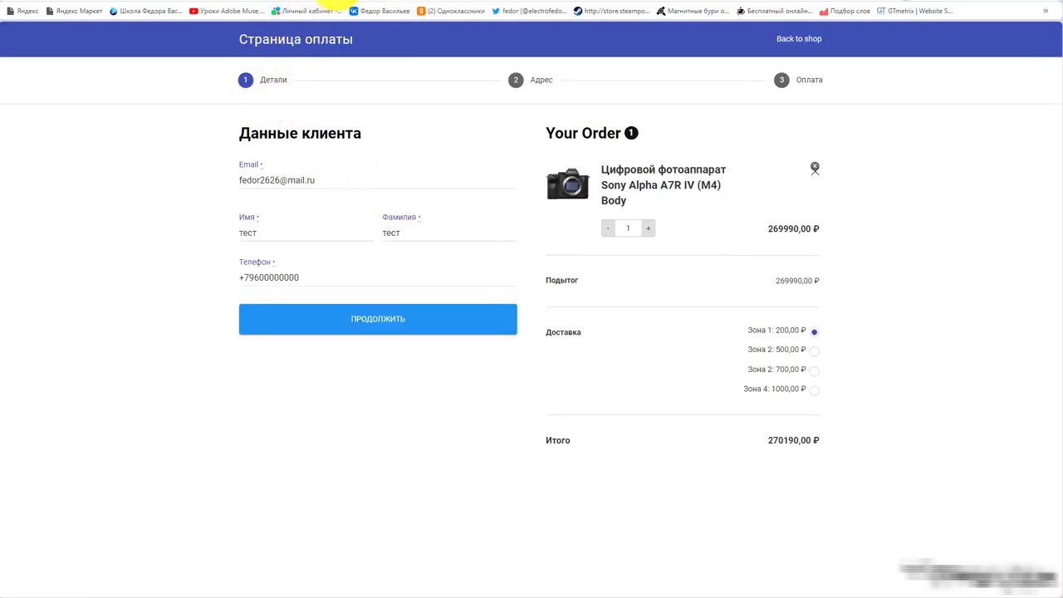
key("ctrl+Tab")
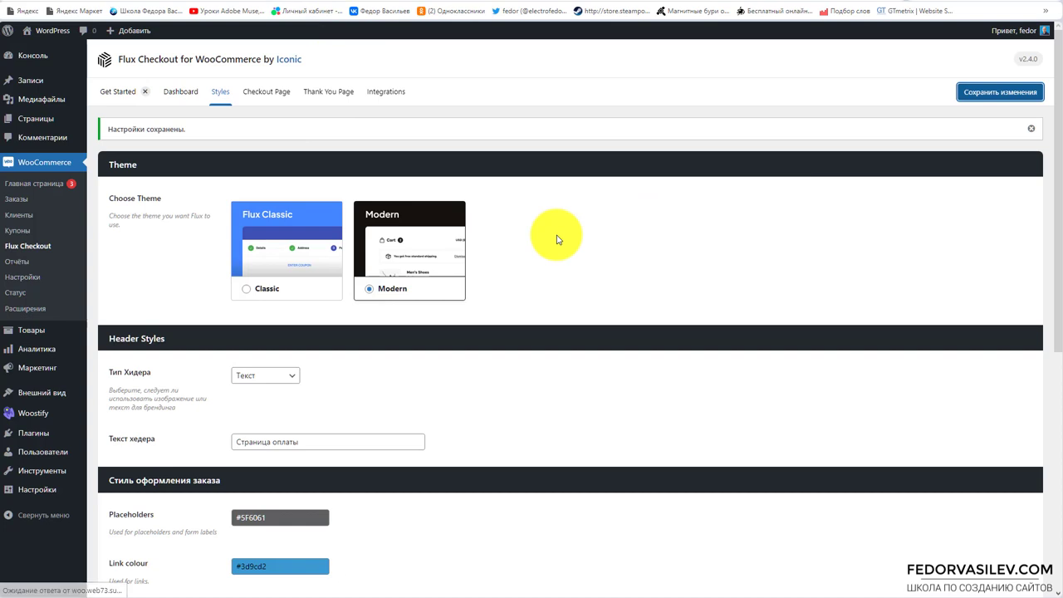